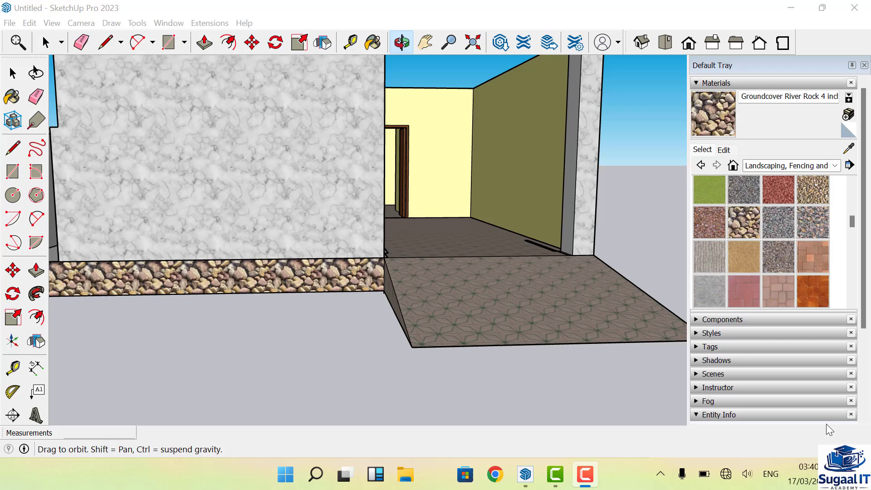
Draw a 0.40 m line across the top of the front room's marble wall at its midpoint
scroll(352, 354, down, 8)
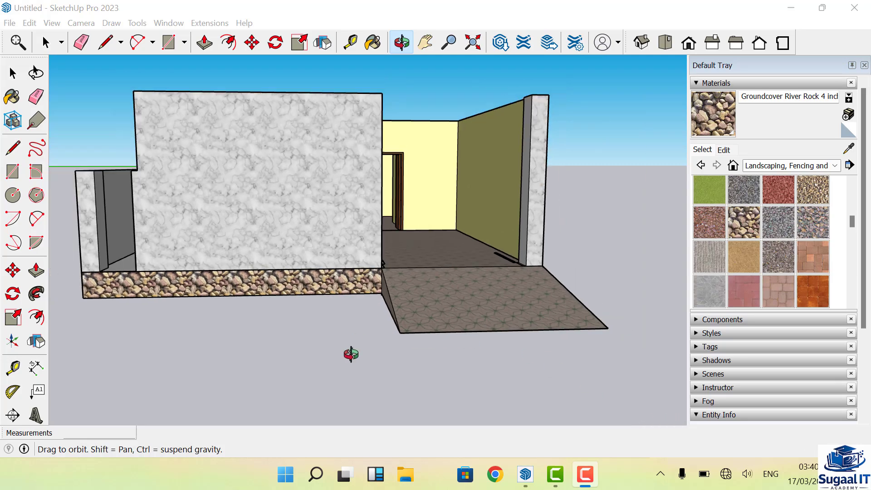
drag(310, 197, 300, 244)
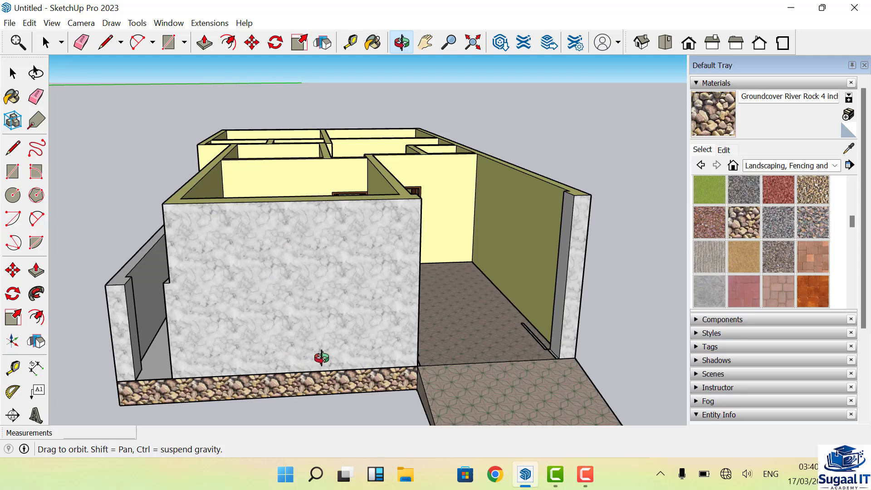
scroll(311, 363, up, 3)
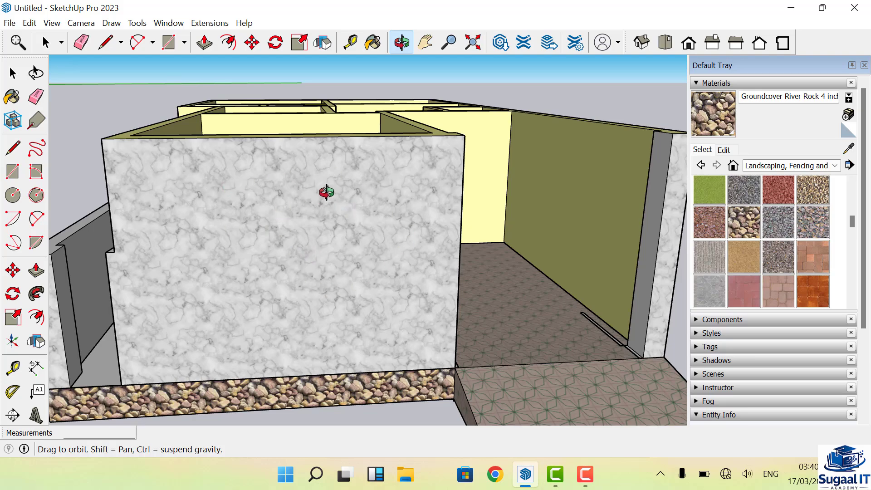
drag(324, 190, 311, 251)
scroll(310, 251, down, 5)
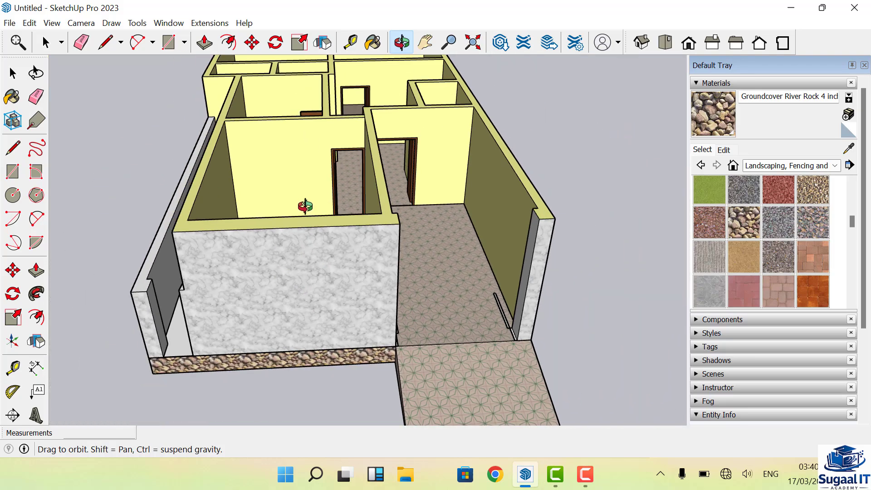
scroll(312, 209, up, 2)
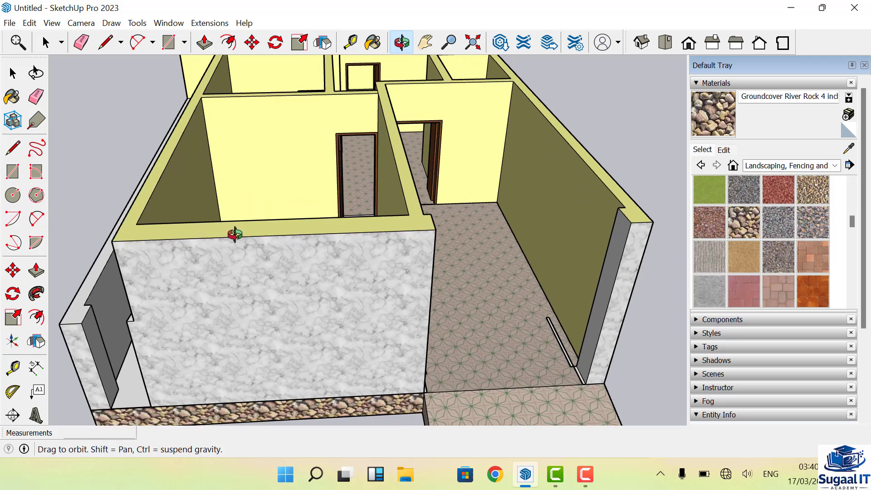
click(103, 47)
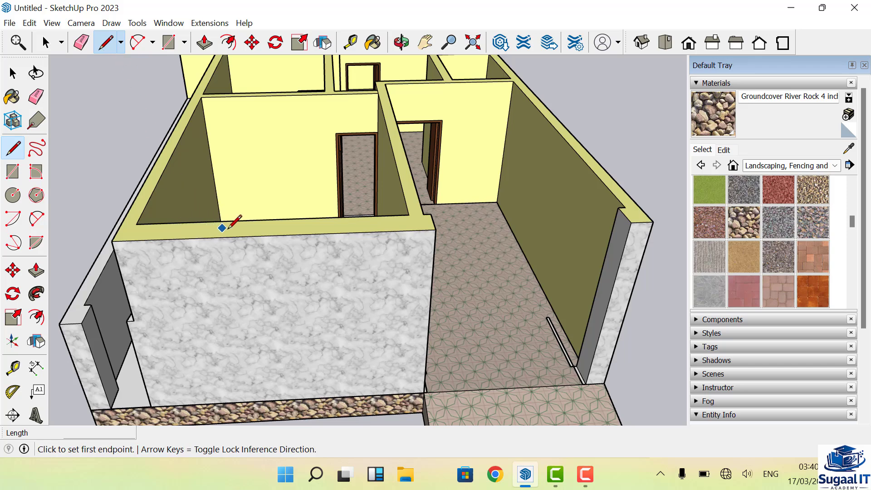
click(274, 219)
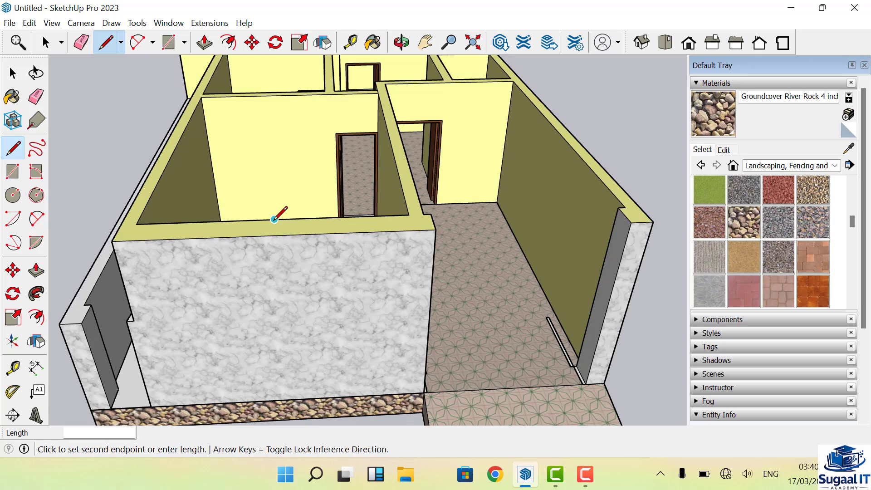
click(273, 235)
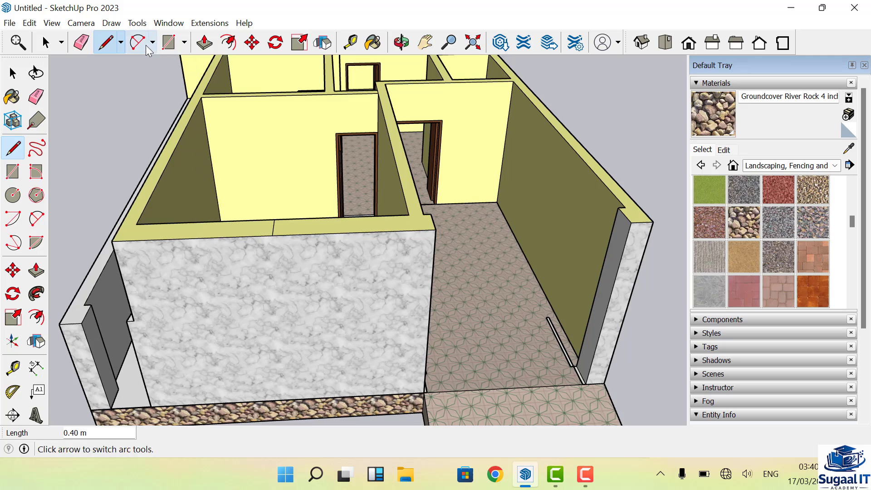
Place a vertical guide on the front wall 2.10 m from its ramp-side edge, aligned with the midpoint line
click(349, 43)
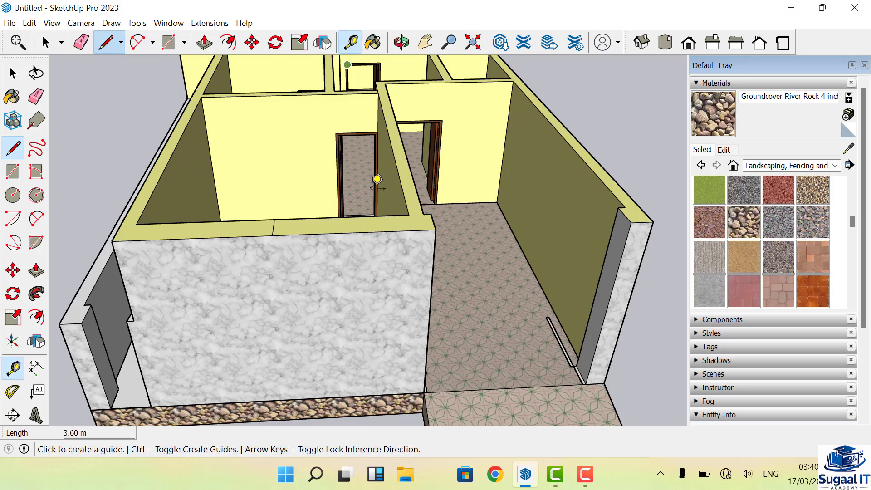
click(434, 261)
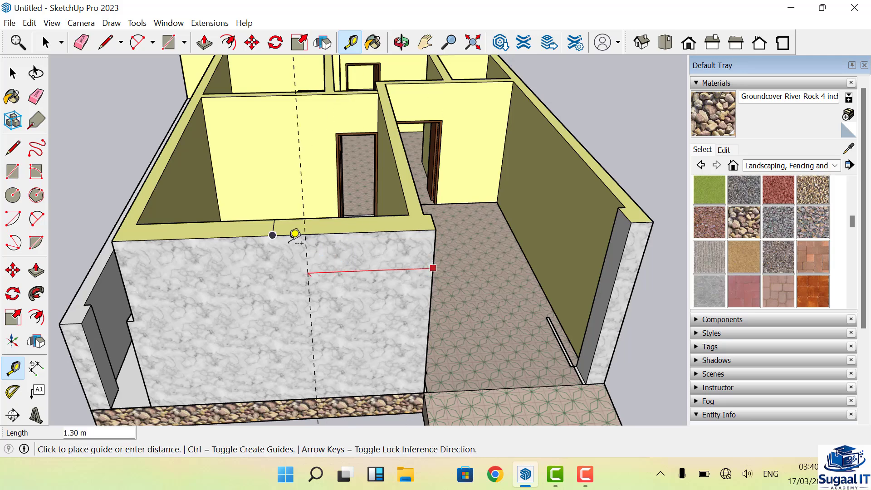
click(277, 228)
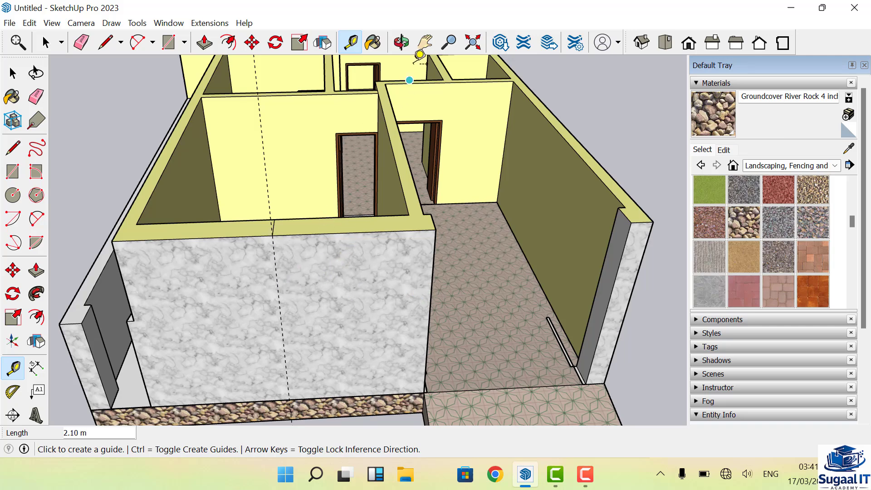
Measure the front wall's full width in the front view
click(689, 43)
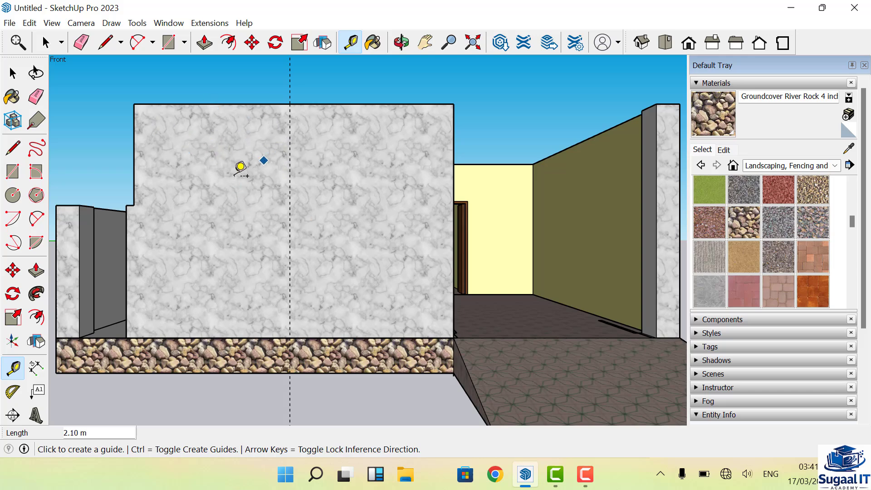
click(134, 154)
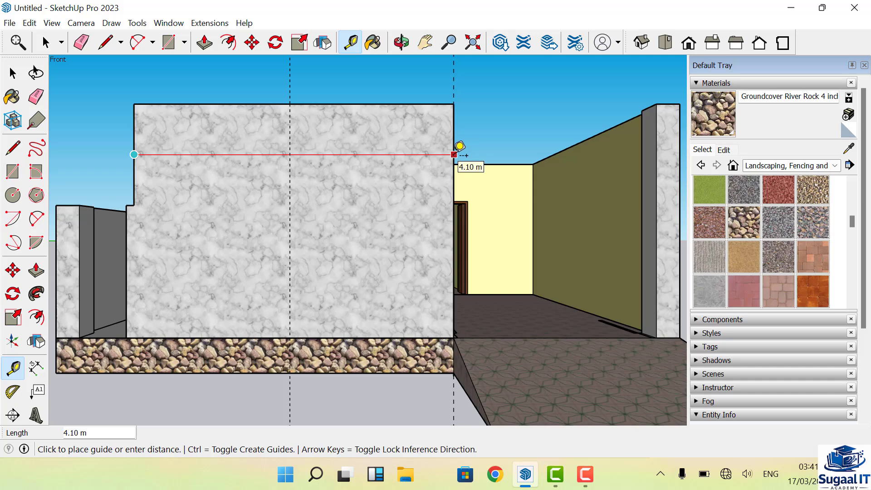
key(Escape)
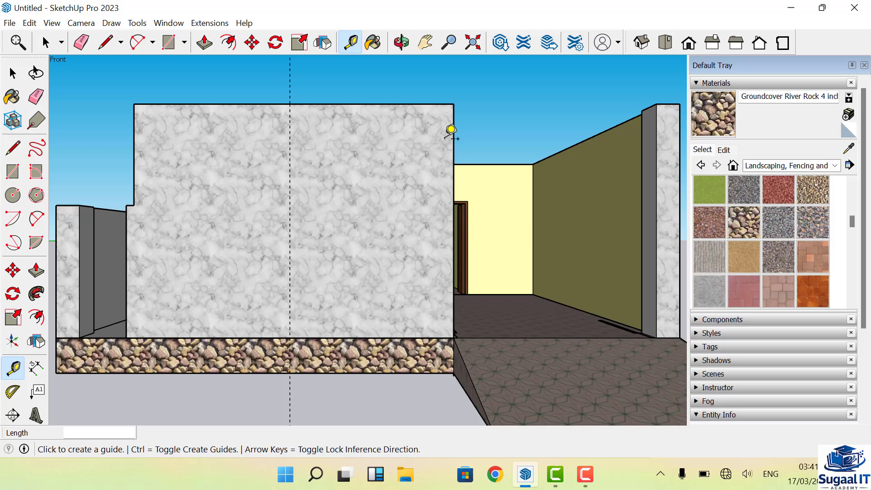
Place a horizontal guide on the front wall 2.1 m above its bottom edge in the front view
click(400, 42)
drag(418, 128, 388, 237)
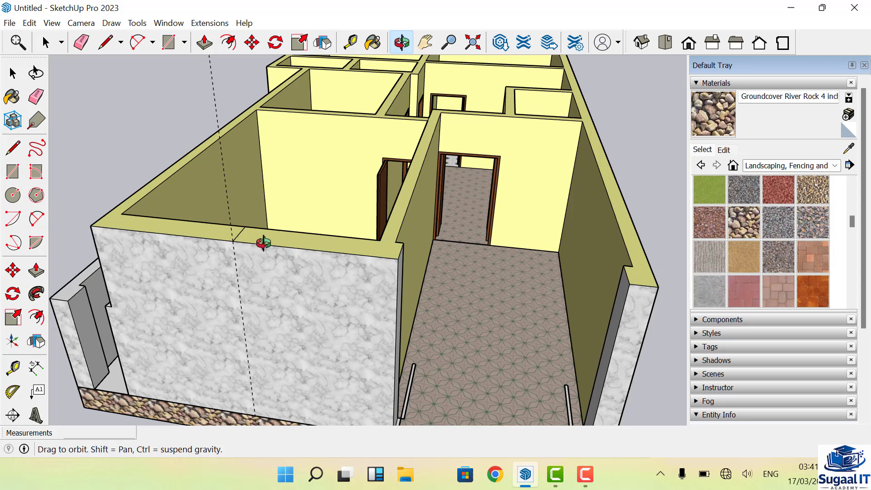
click(690, 43)
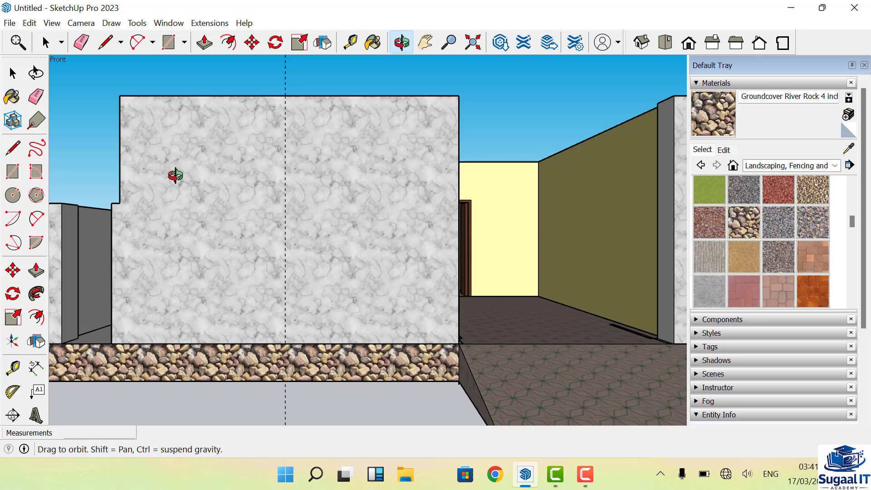
click(353, 46)
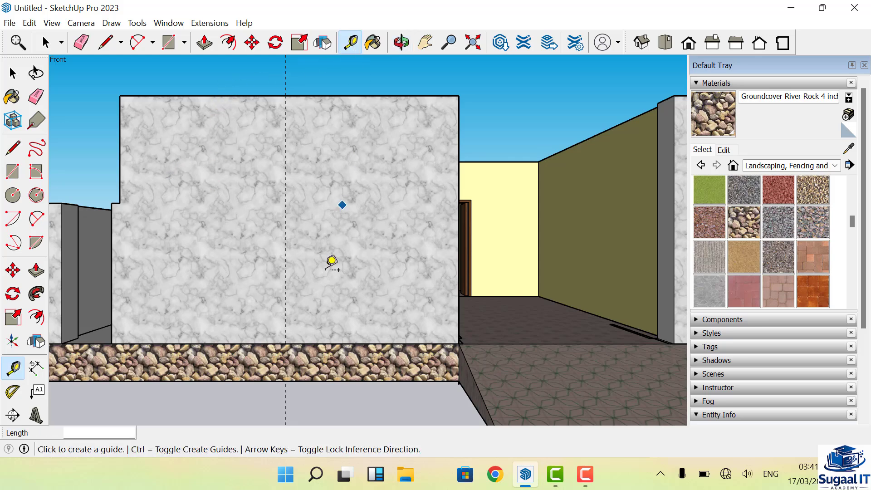
click(304, 344)
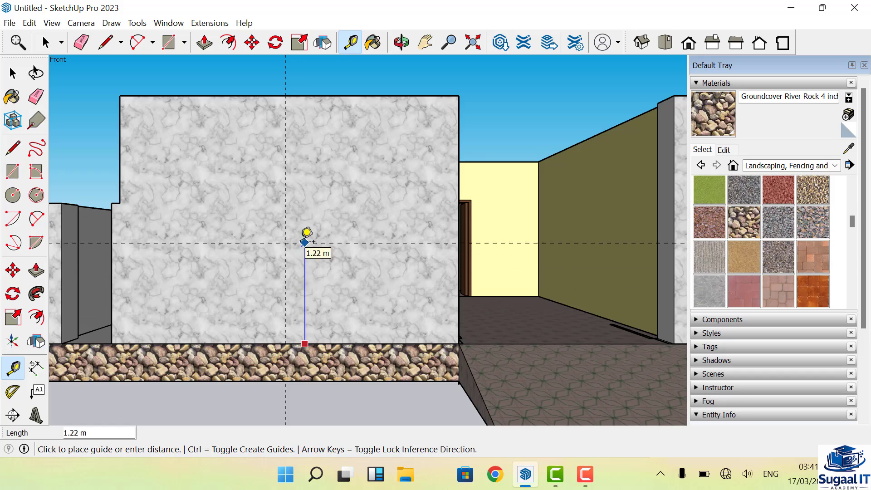
text(2,)
key(Return)
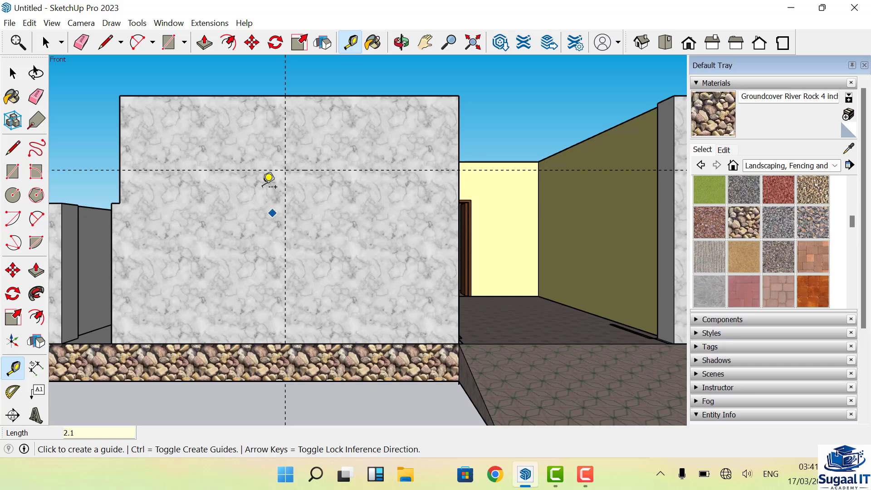
Add a second horizontal guide 1 m below the upper guide on the front wall
click(350, 170)
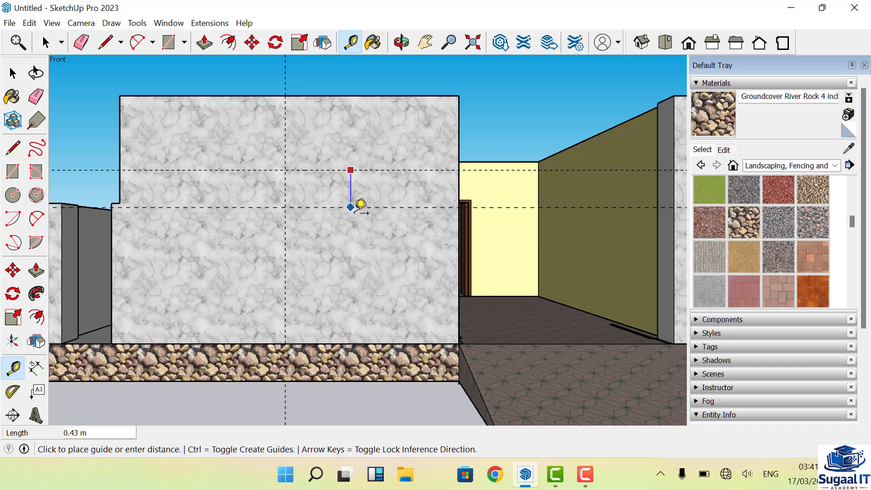
text(1)
key(Return)
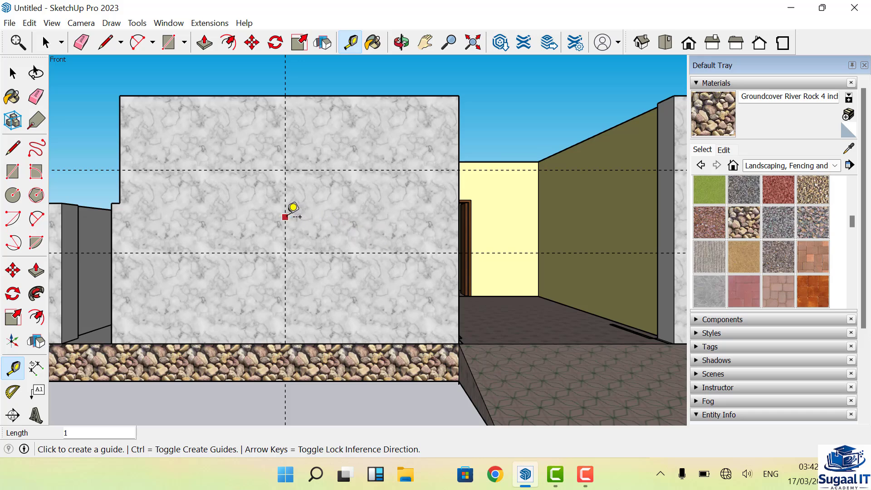
Place two vertical guides on the front wall, one 0.6 m to each side of the central guide
click(285, 217)
text(.)
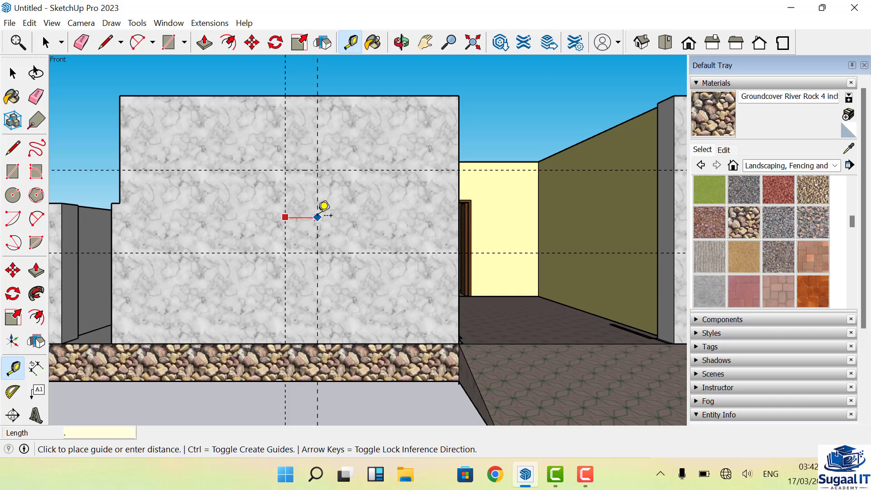
text(6)
key(Return)
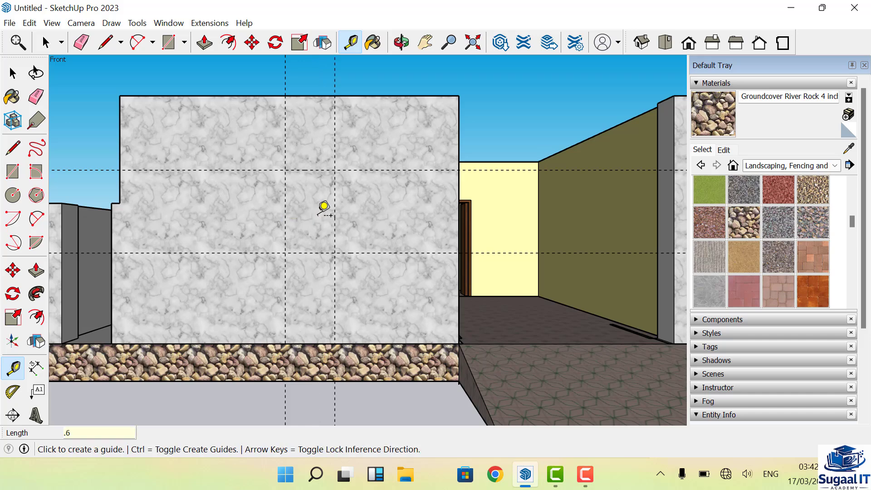
click(285, 205)
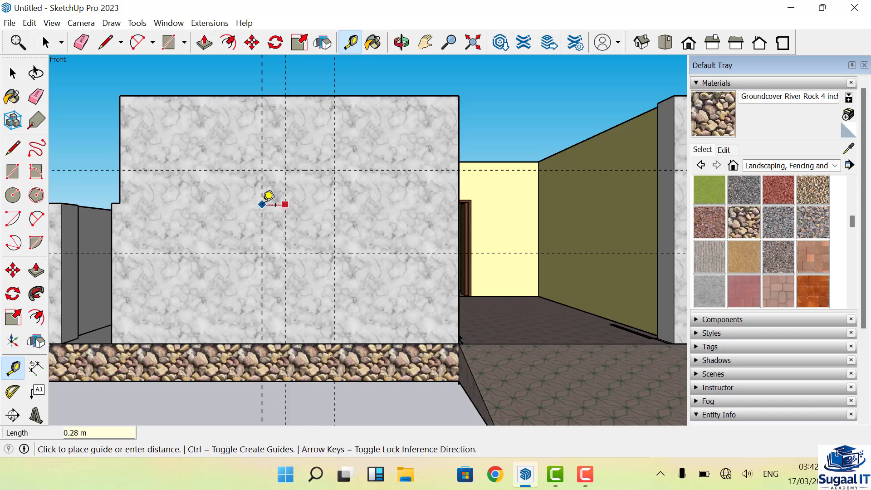
text(.6)
key(Return)
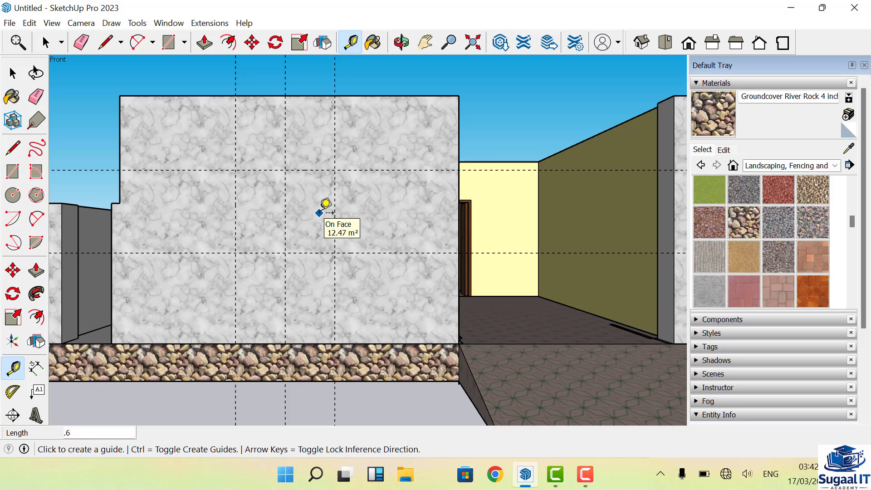
Draw a 1.20 m by 1.00 m window rectangle between the guide intersections on the front wall and delete all guides
click(168, 43)
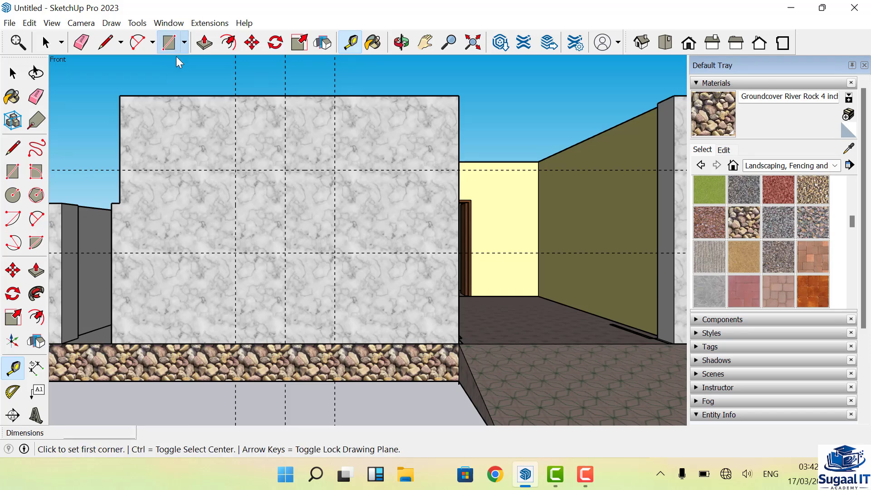
click(235, 171)
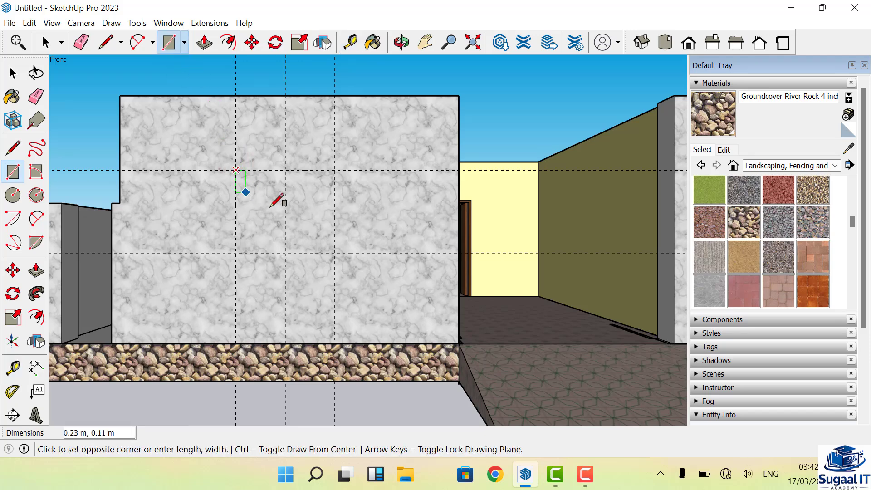
click(335, 253)
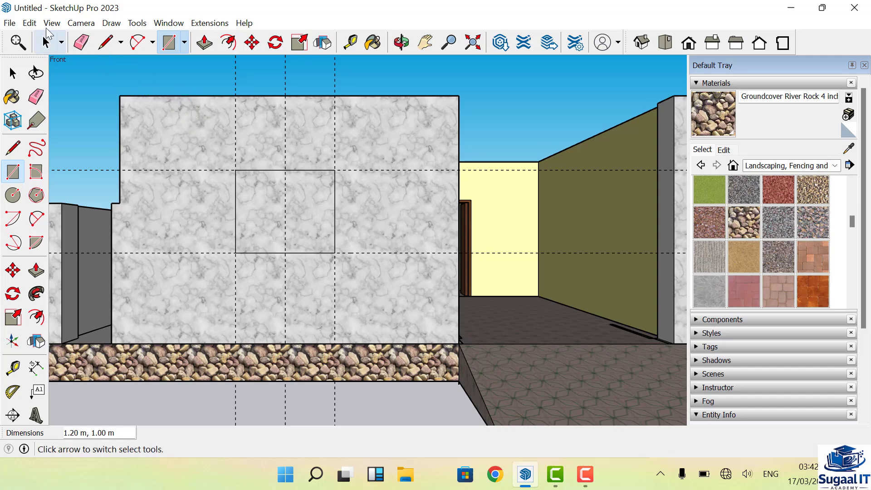
click(30, 23)
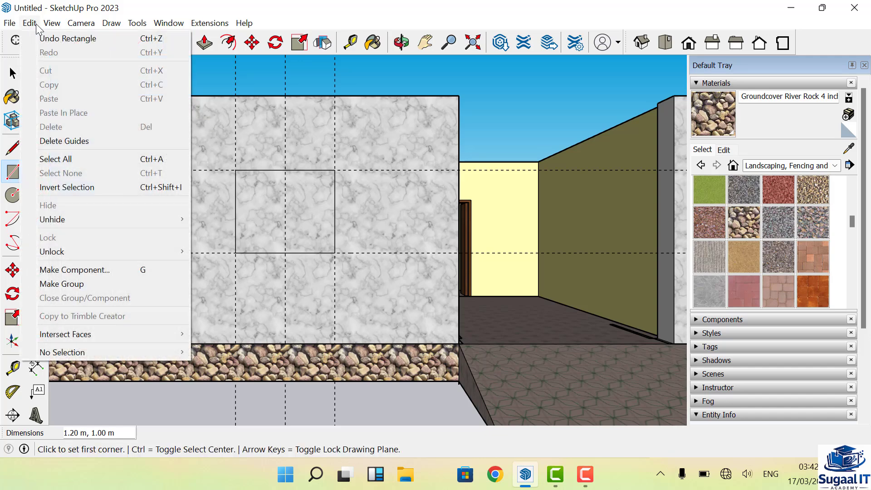
click(79, 144)
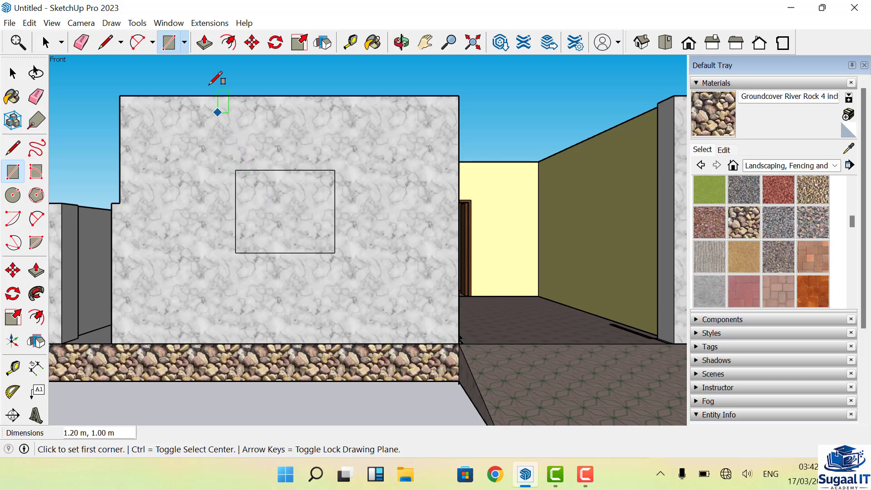
Push the window rectangle 0.4 m through the front wall to cut the opening
click(204, 43)
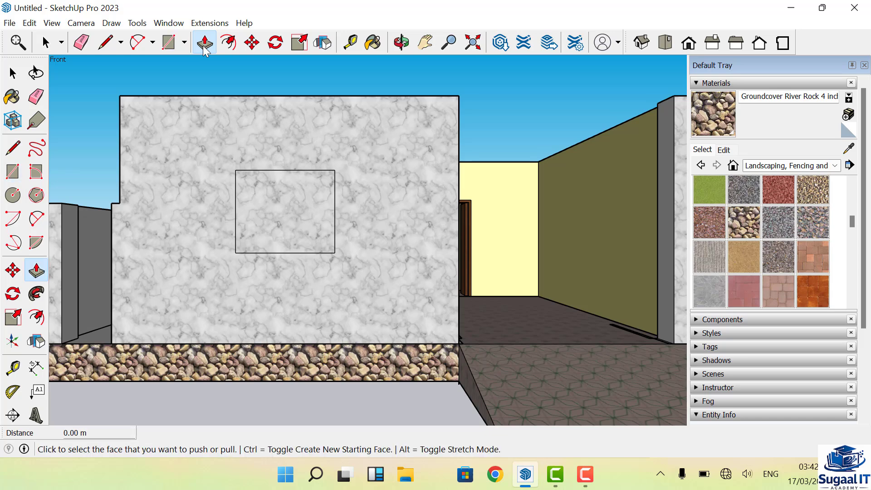
click(274, 203)
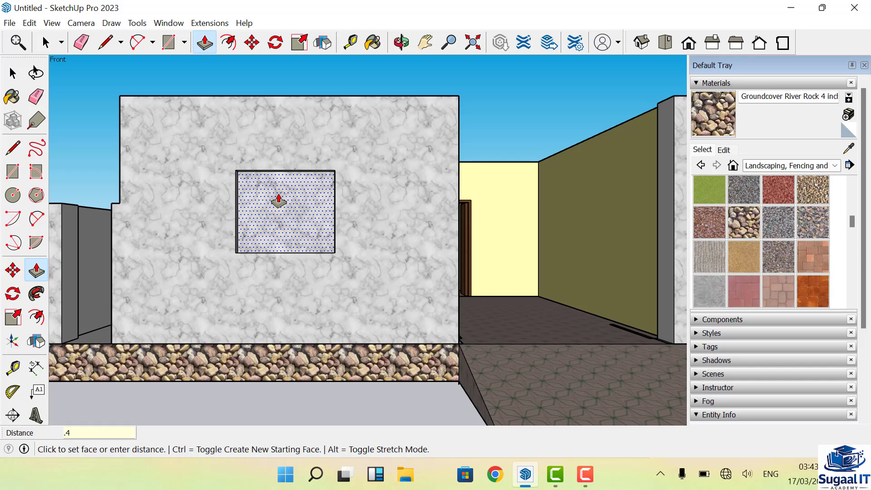
key(Return)
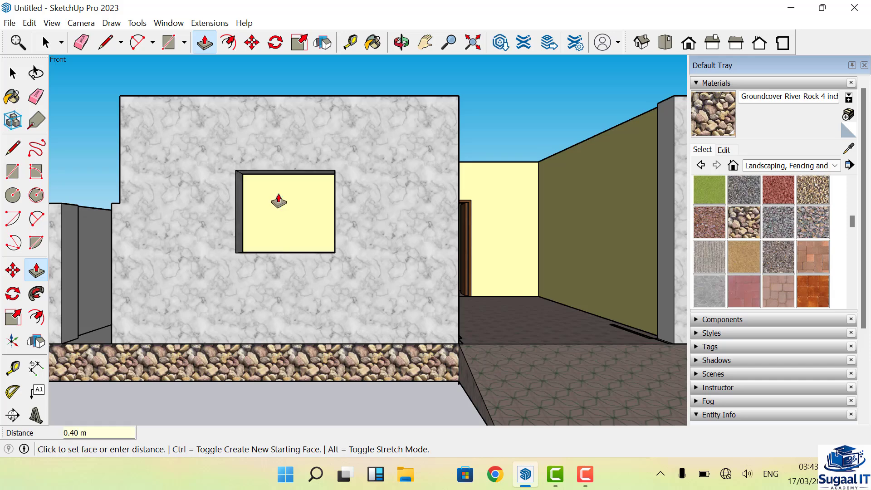
click(401, 42)
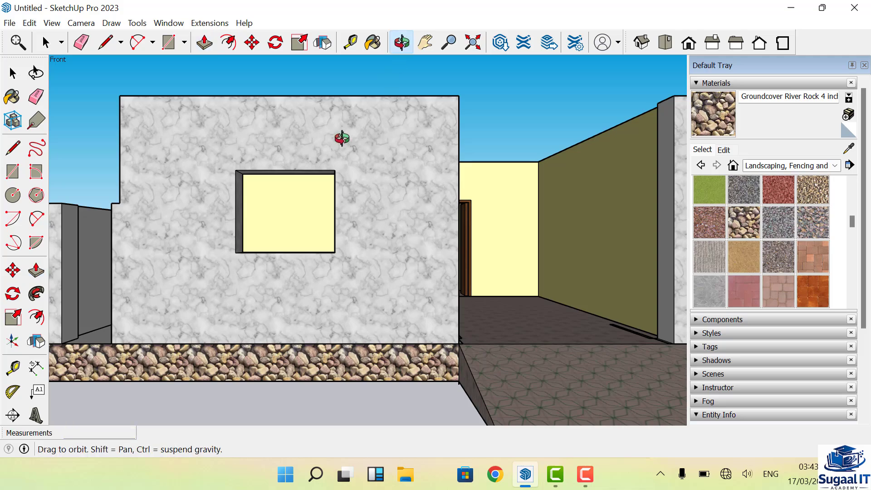
drag(341, 138, 582, 185)
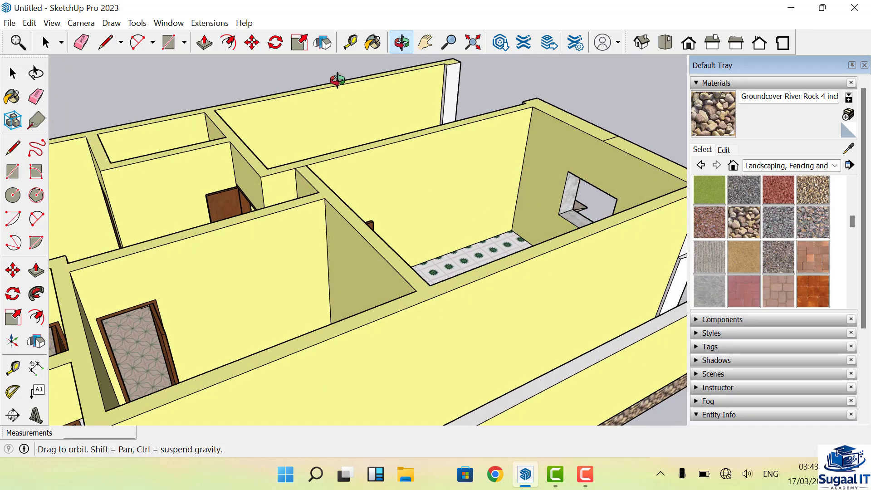
Draw a short line across the top of the back wall at the midpoint of each of the two back rooms' inner edges
click(81, 42)
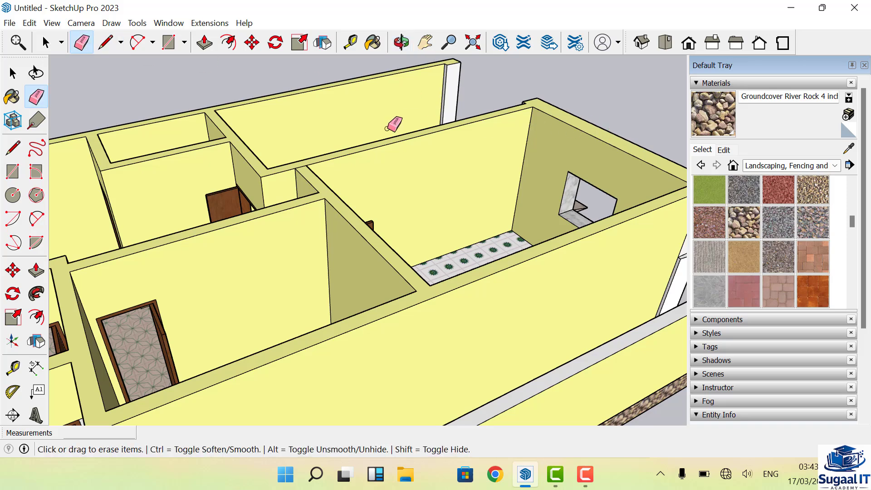
click(689, 43)
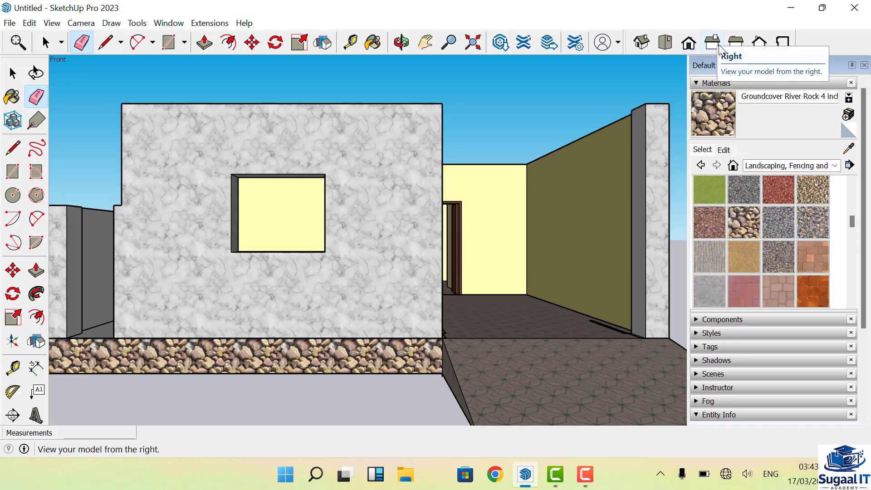
click(759, 46)
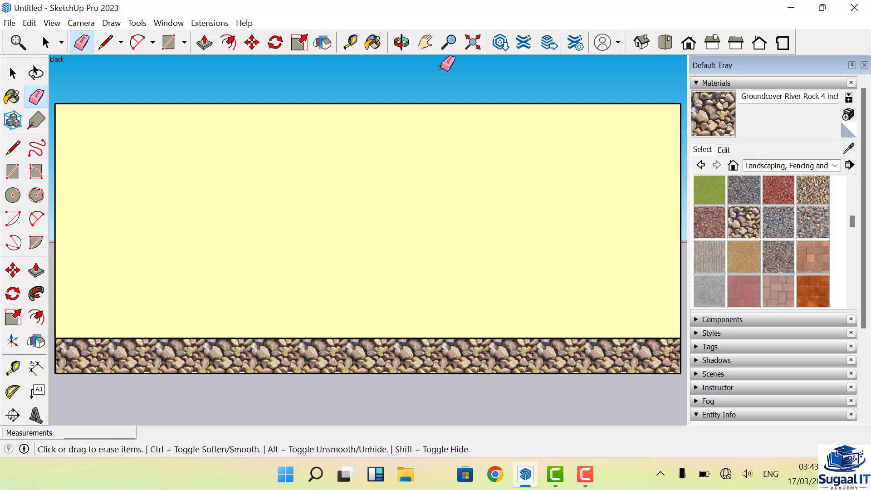
click(470, 46)
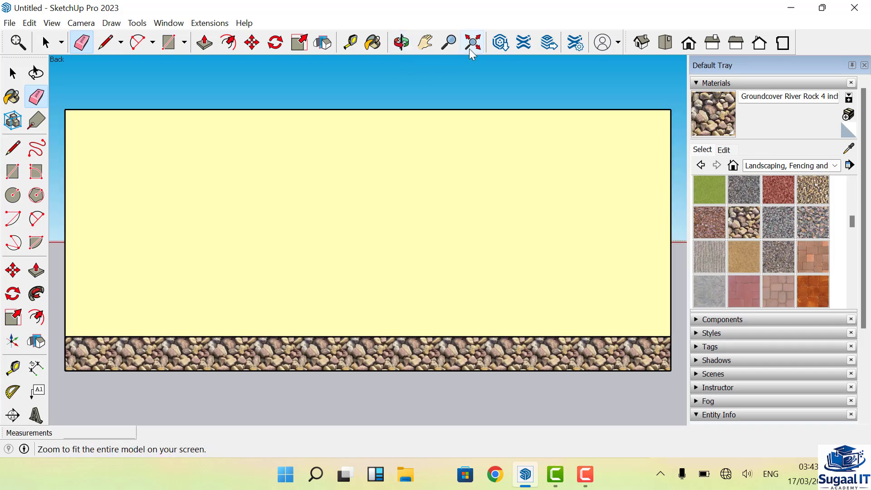
click(402, 43)
drag(393, 132, 392, 252)
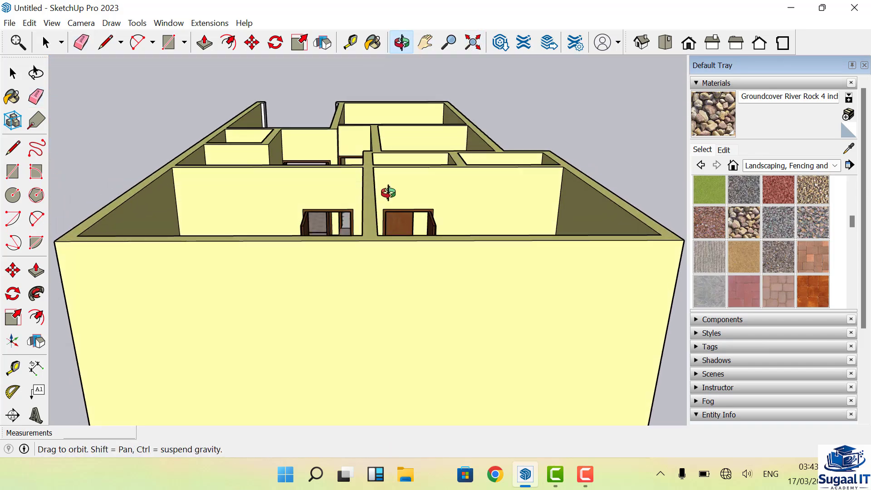
scroll(359, 104, down, 4)
drag(359, 170, 359, 207)
scroll(358, 245, up, 5)
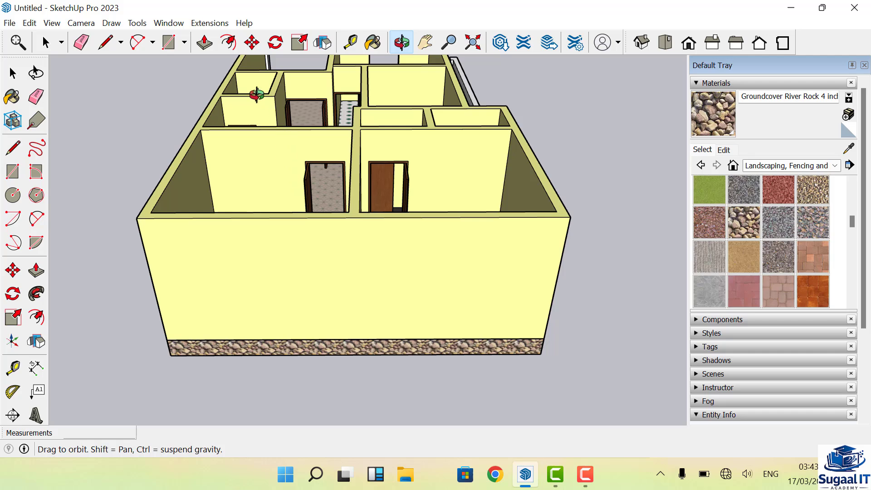
click(104, 45)
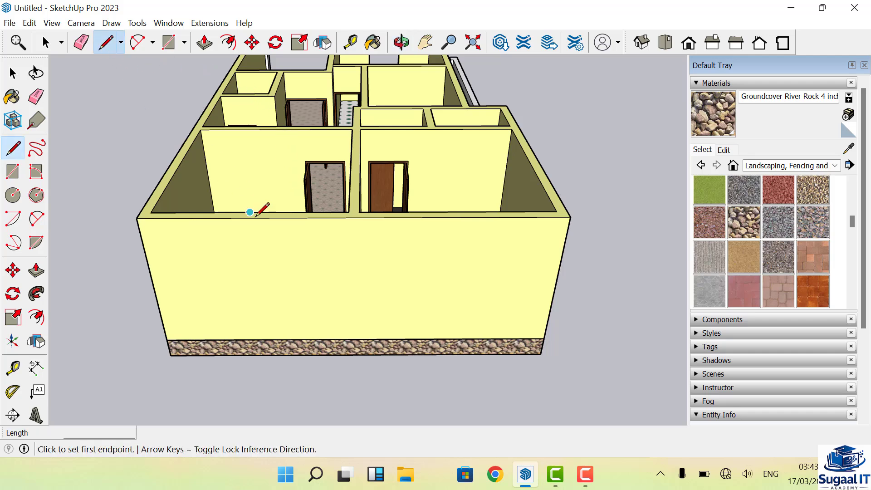
scroll(248, 210, up, 2)
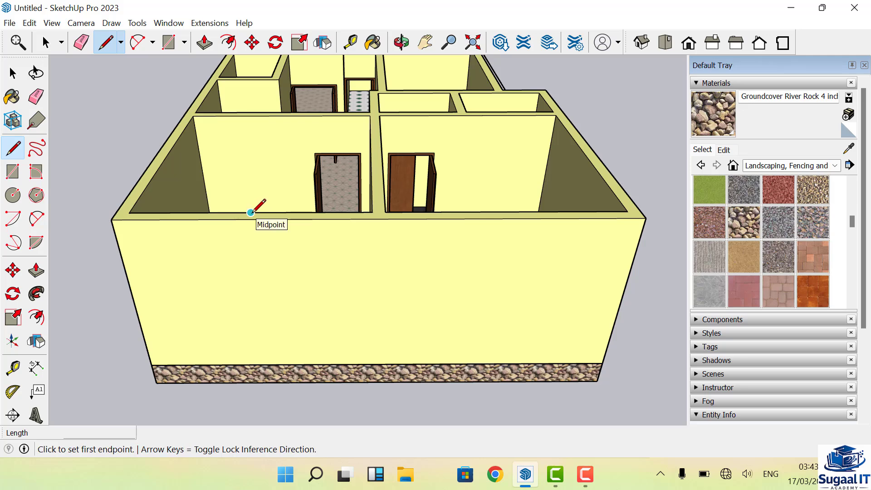
click(250, 212)
click(250, 221)
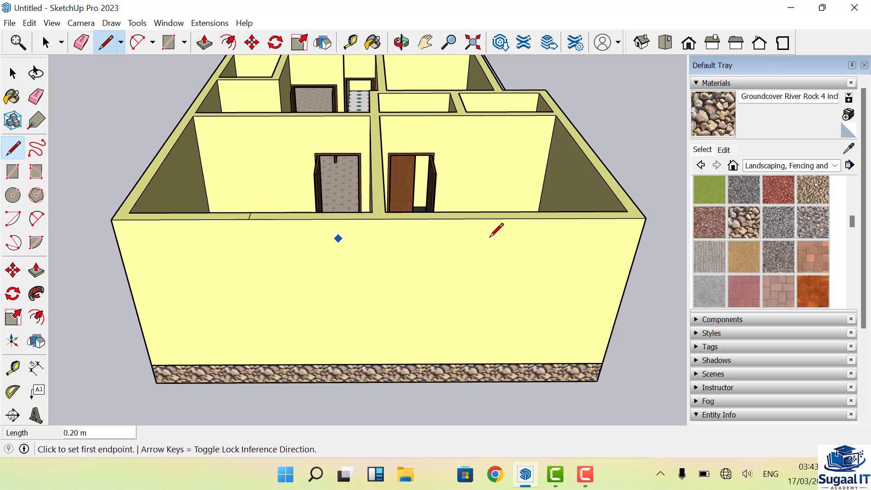
click(506, 211)
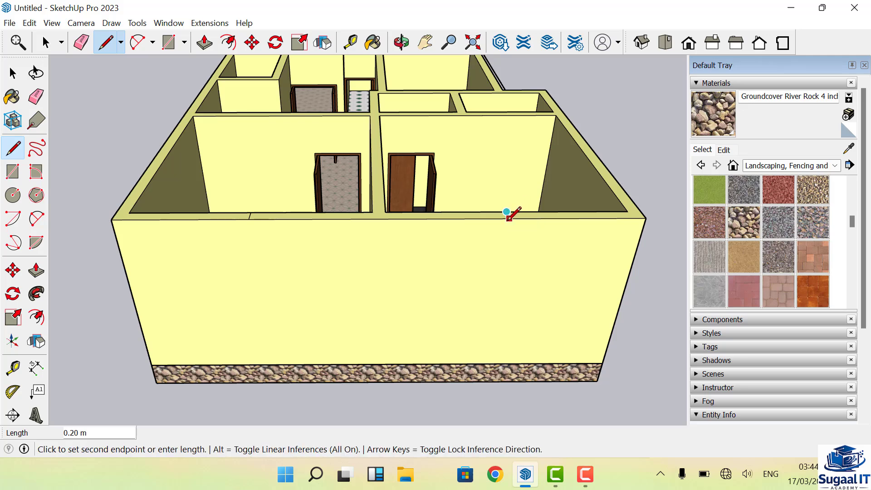
click(508, 219)
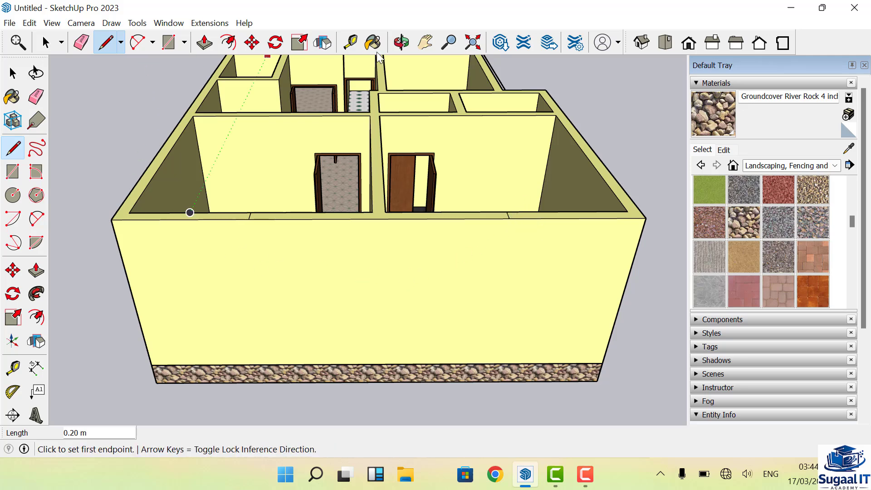
Place two vertical guides on the outer face of the back wall, one through each midpoint line
click(350, 42)
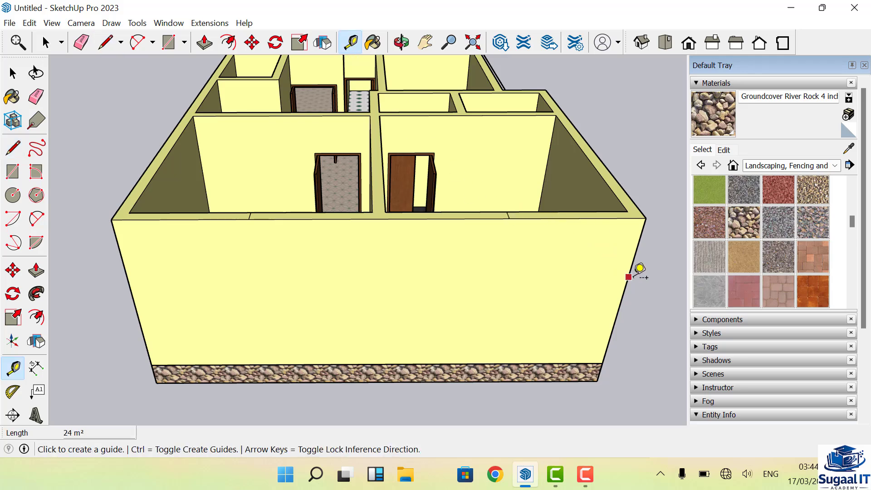
click(629, 275)
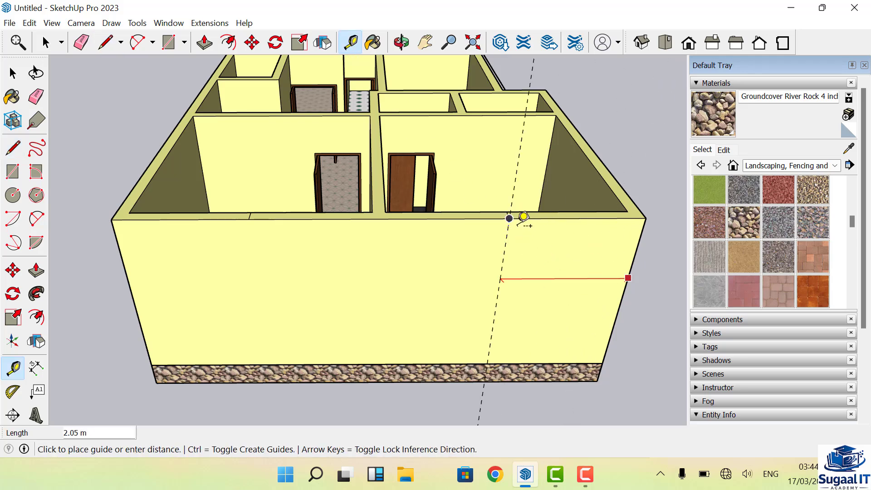
click(516, 211)
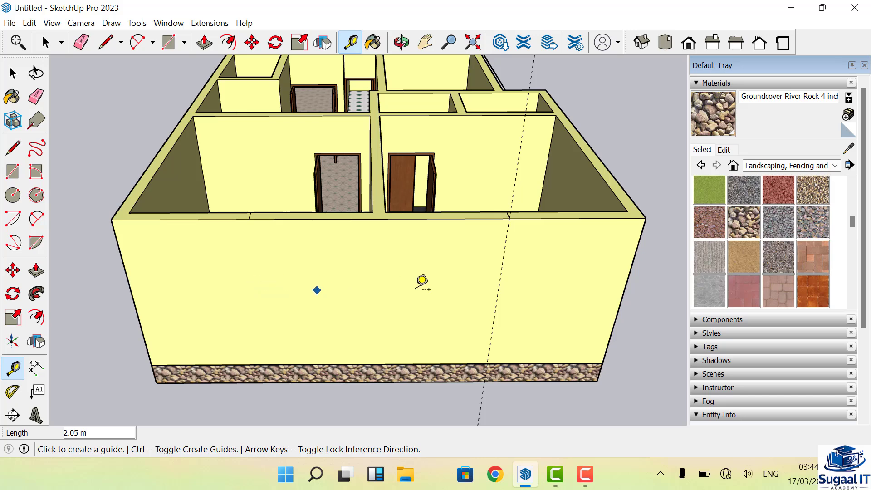
click(505, 247)
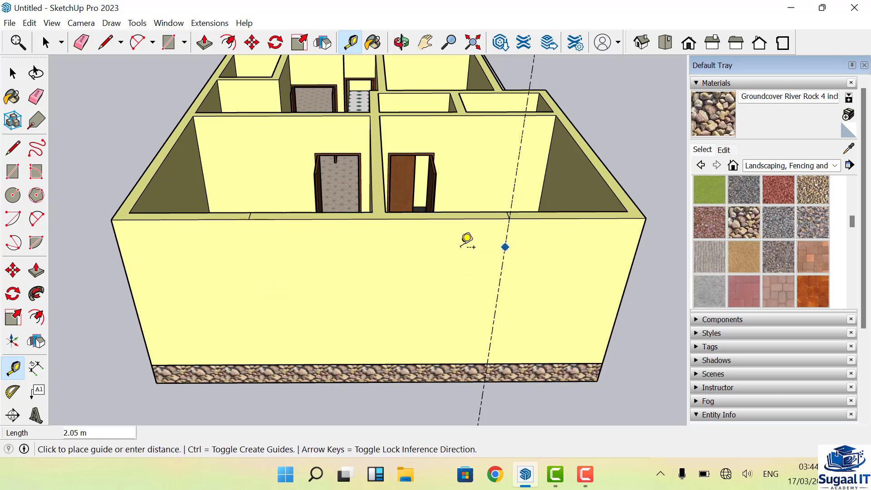
click(252, 247)
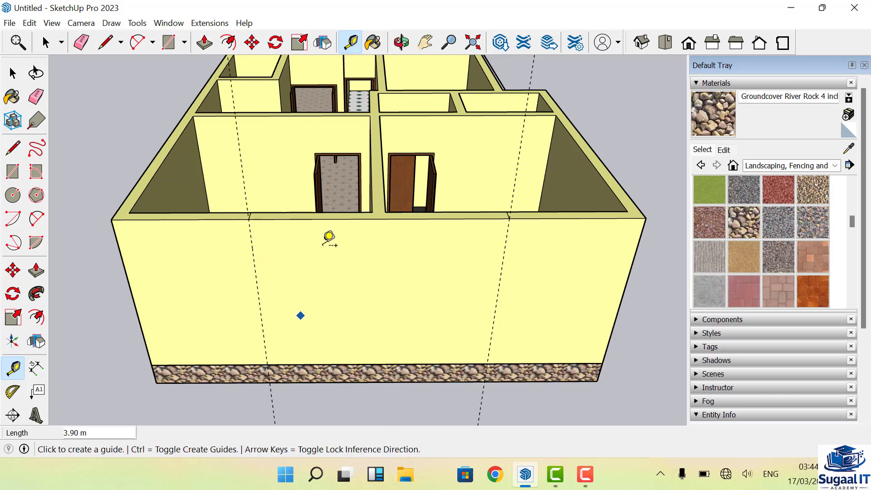
Place a horizontal guide on the back wall 2.1 m above the upper edge of the stone base
click(361, 364)
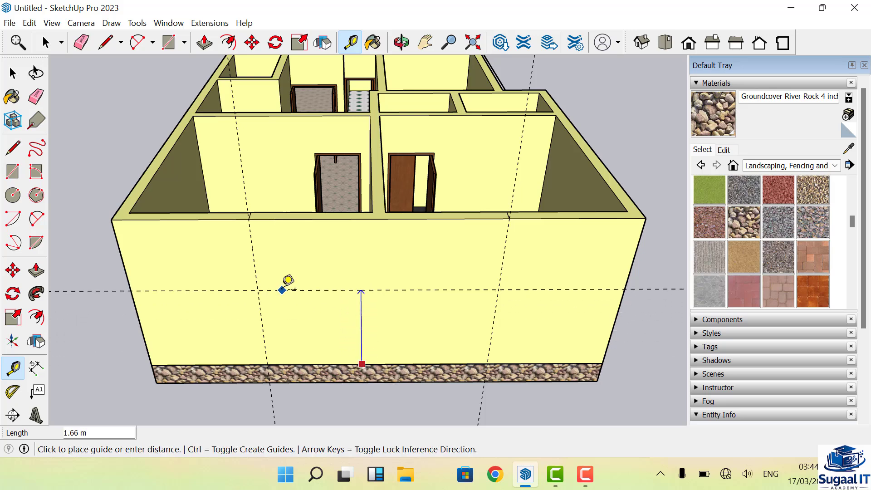
text(2.1)
key(Return)
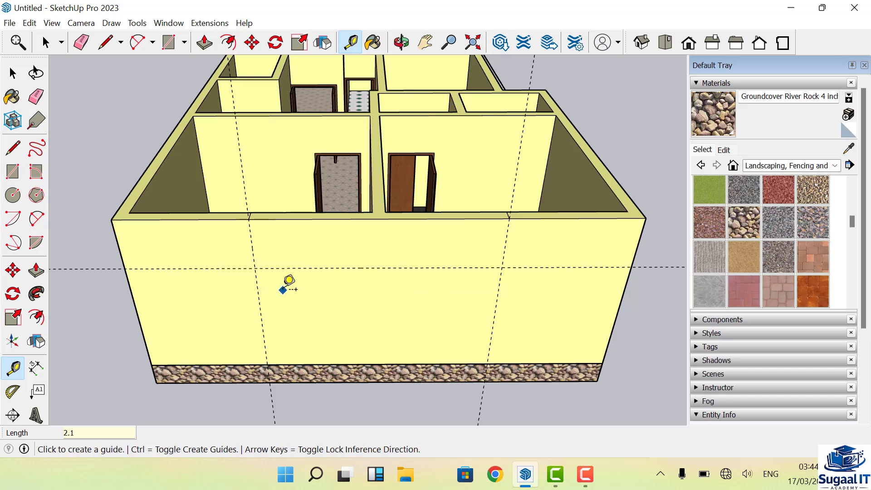
Add a second horizontal guide 1 m below the upper guide on the back wall
click(337, 261)
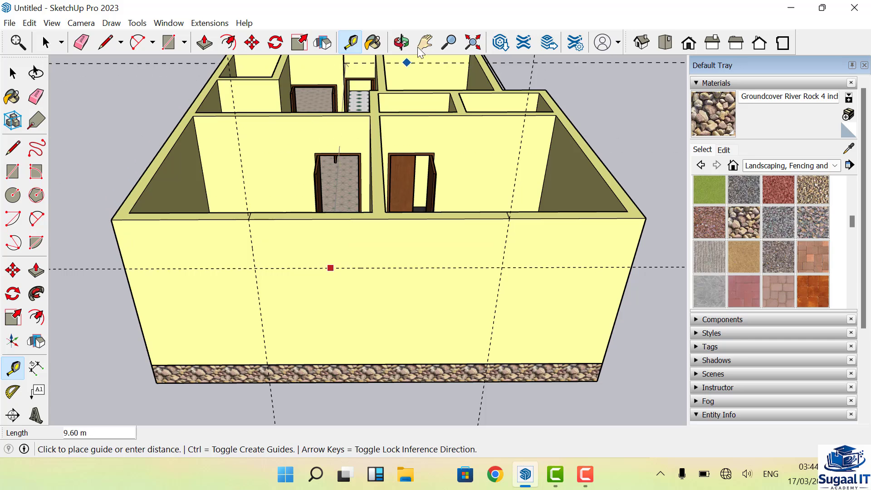
click(401, 42)
drag(391, 311, 393, 194)
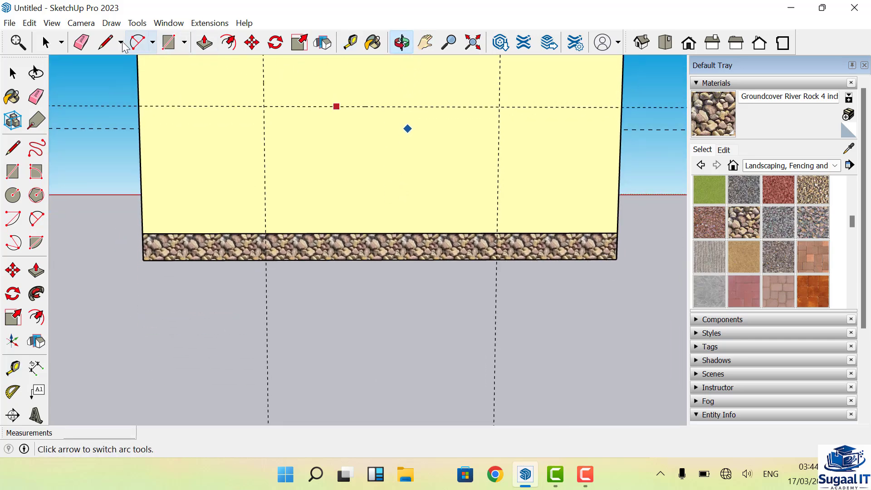
click(349, 42)
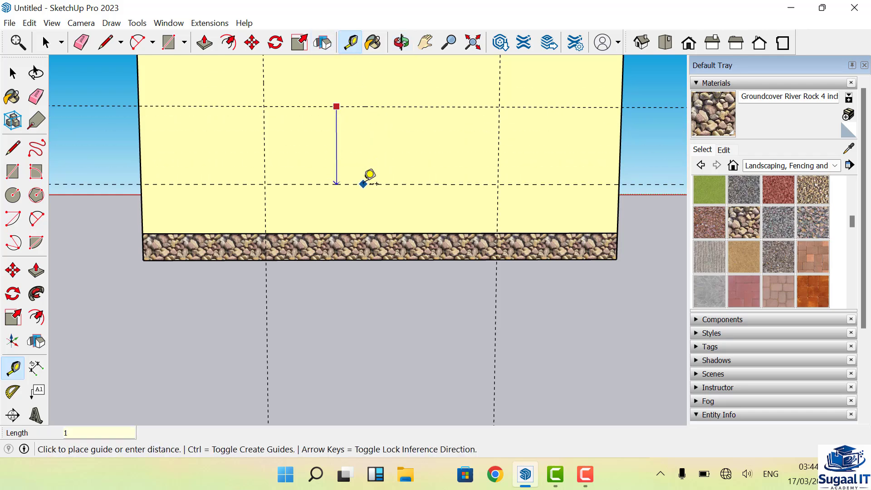
key(Return)
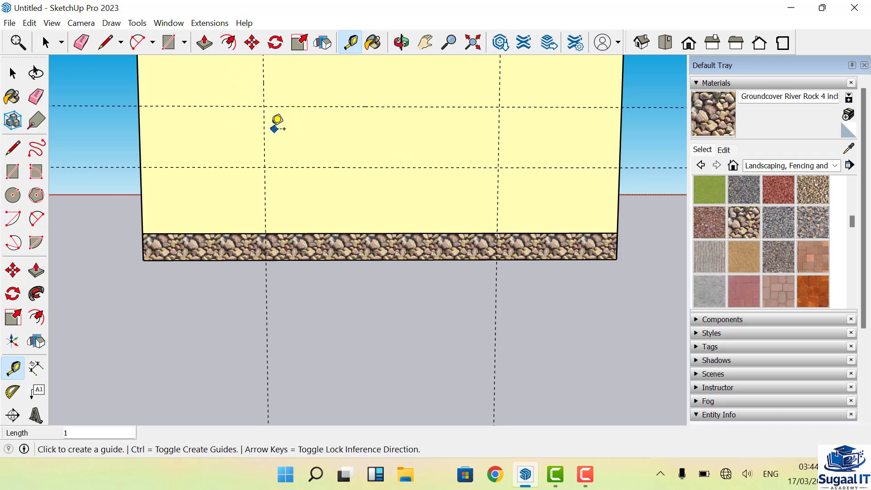
Place vertical guides 0.5 m to each side of the left room's central guide on the back wall
click(264, 131)
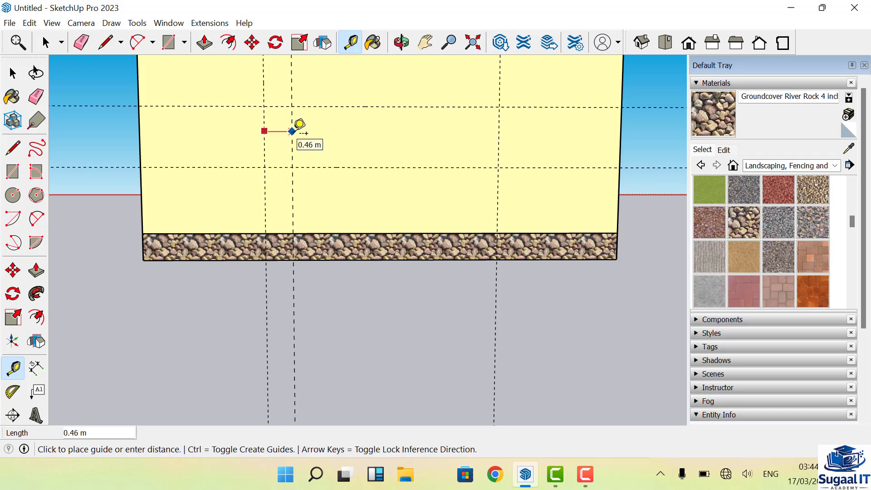
key(Return)
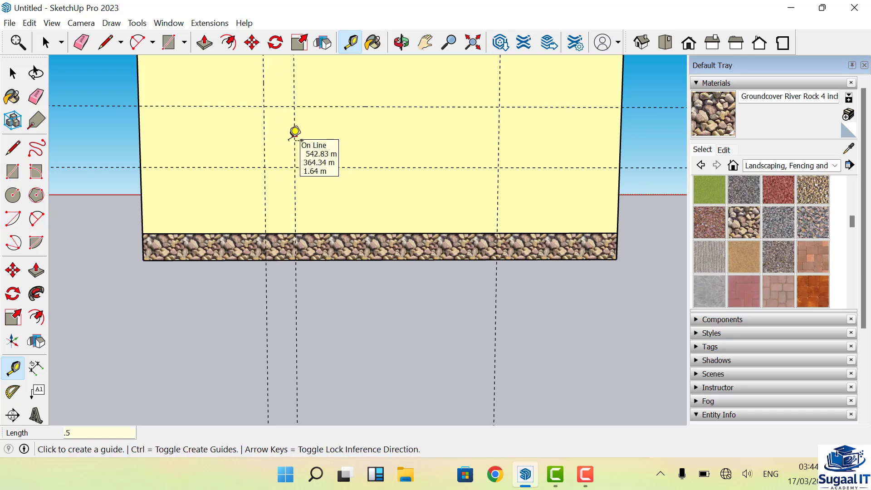
scroll(262, 132, up, 2)
click(268, 131)
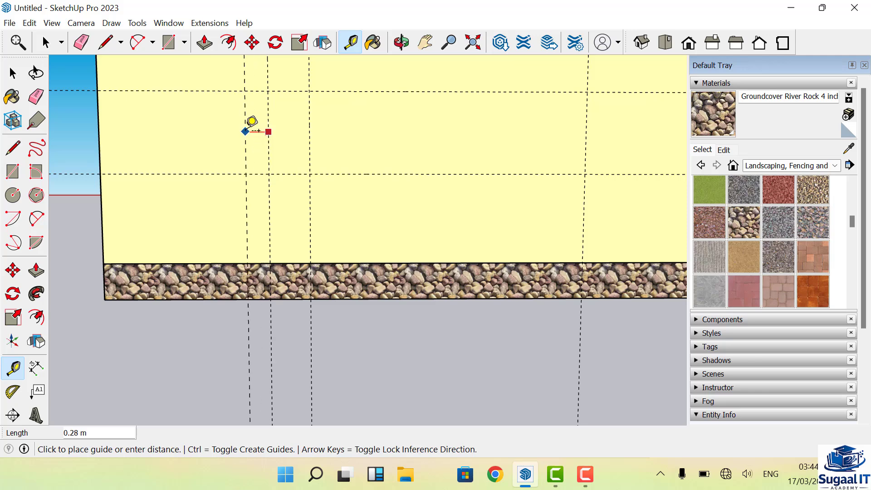
text(.5)
key(Return)
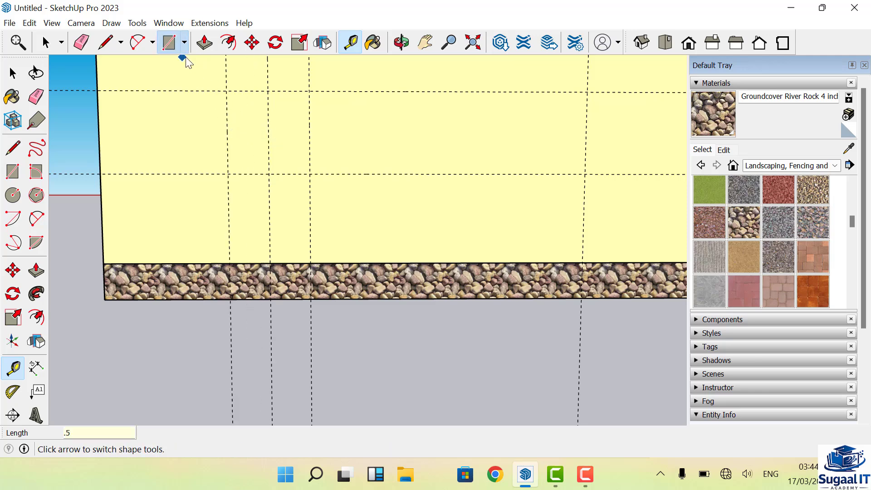
Draw a 1.00 m by 1.00 m window rectangle between the guide intersections around the back wall's left central guide
click(178, 47)
click(226, 90)
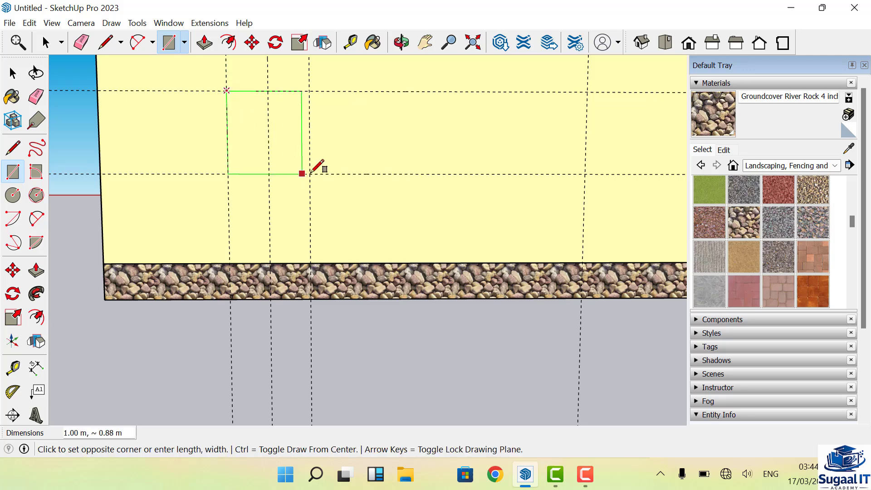
click(309, 174)
Place vertical guides 0.5 m to each side of the right room's central guide on the back wall
scroll(157, 162, down, 3)
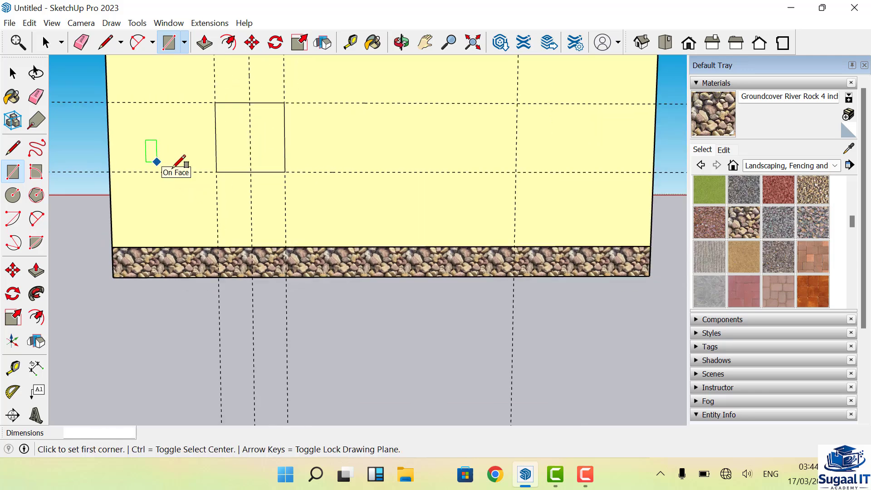
scroll(547, 117, up, 5)
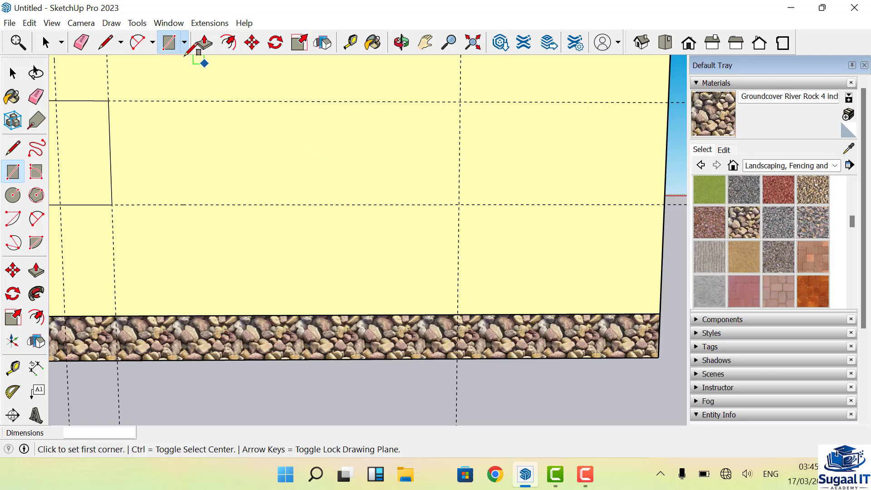
click(350, 44)
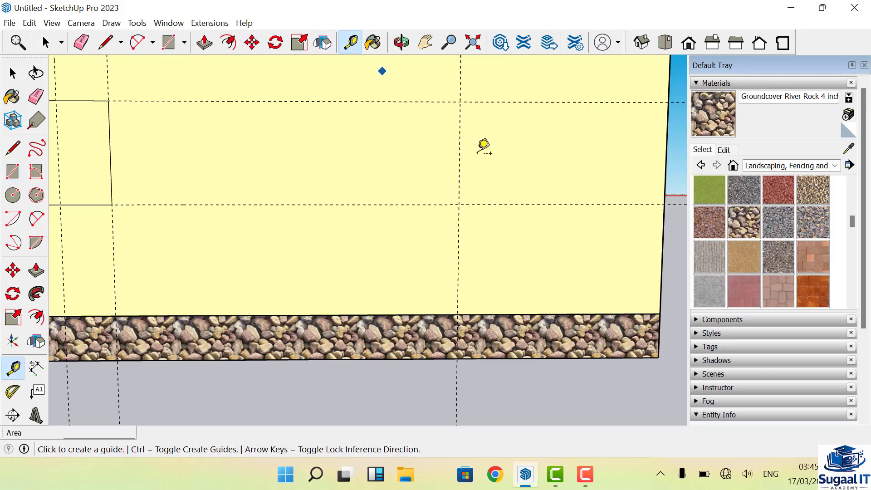
click(460, 158)
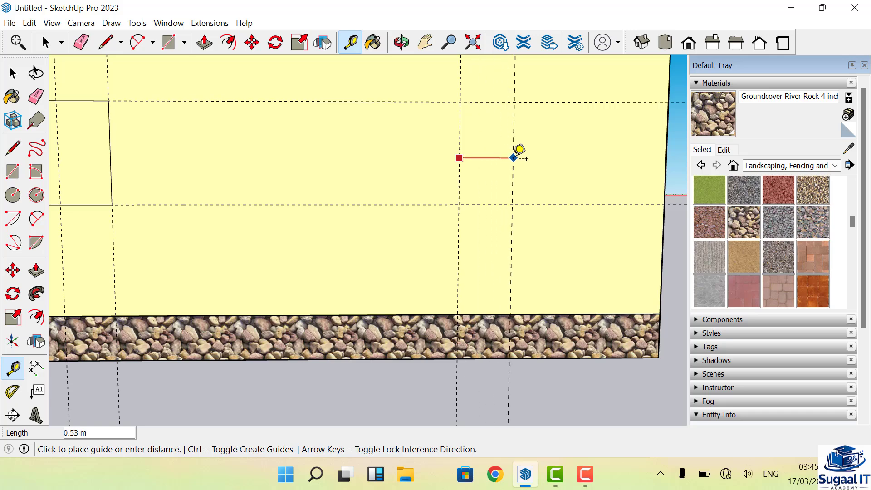
text(.5)
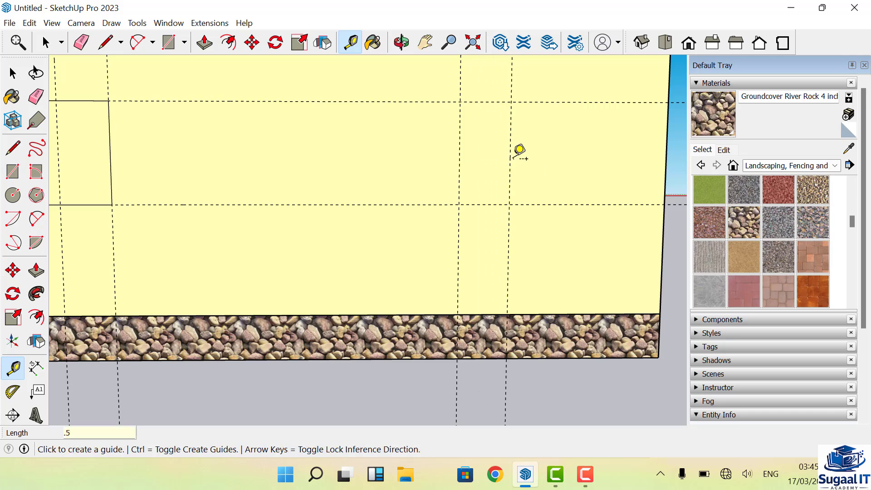
click(460, 152)
Draw a 1.00 m by 1.00 m window rectangle between the guide intersections around the back wall's right central guide
click(169, 42)
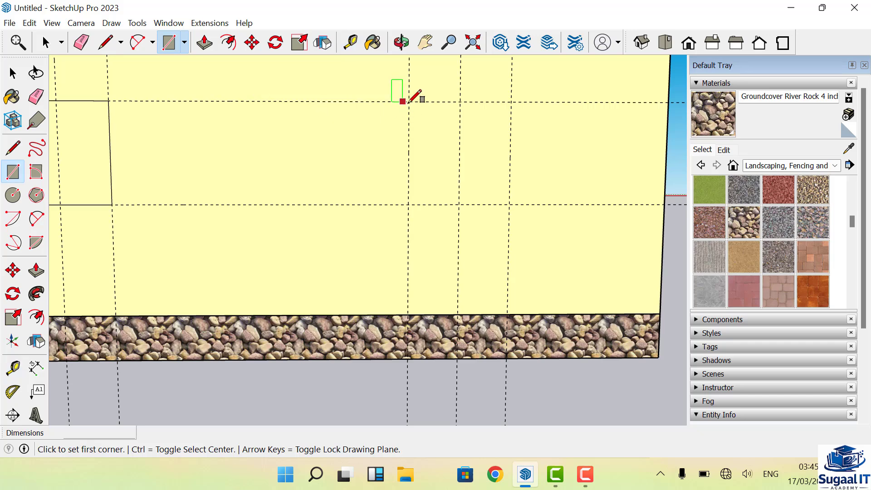
click(409, 101)
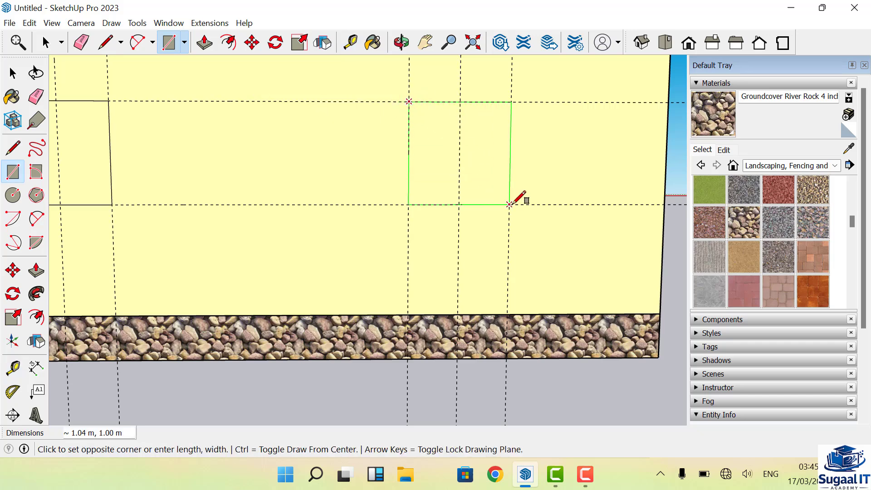
click(509, 204)
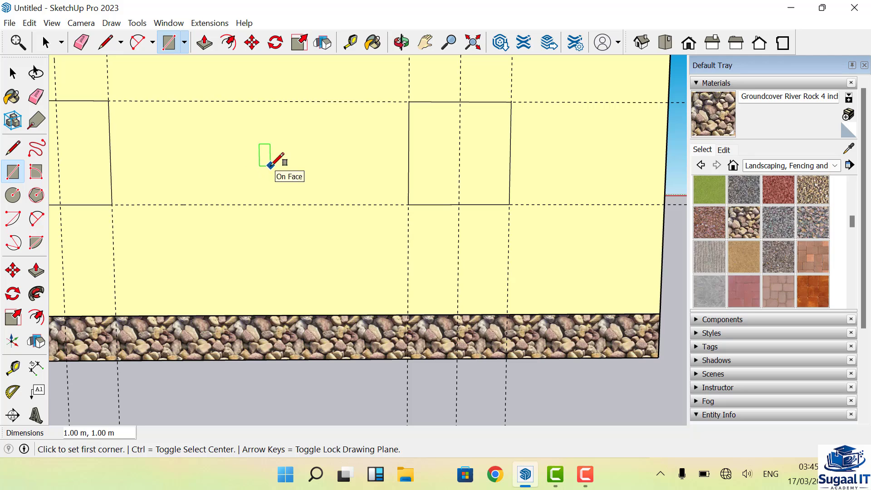
Delete all construction guides around the two window outlines on the back wall
click(30, 22)
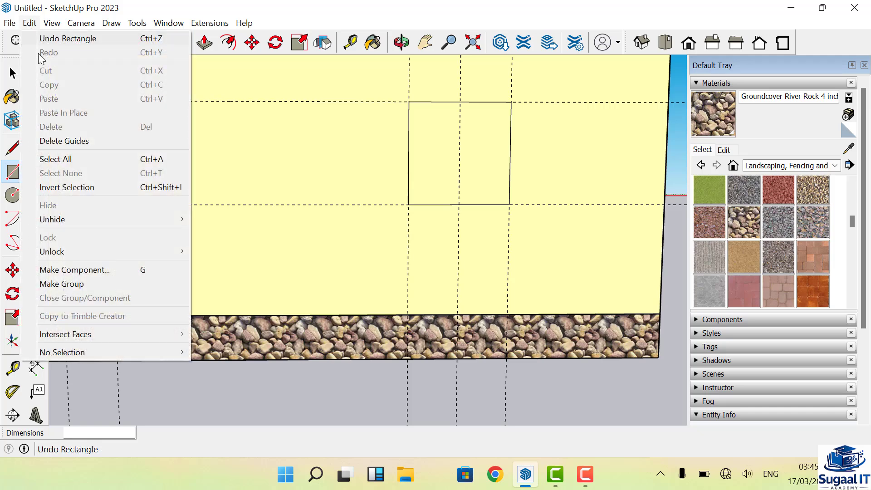
click(68, 142)
scroll(386, 226, down, 1)
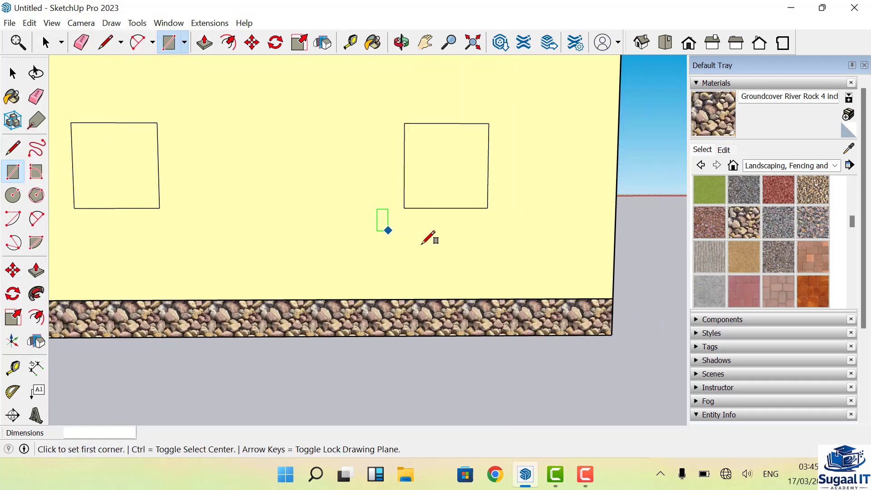
scroll(428, 238, down, 2)
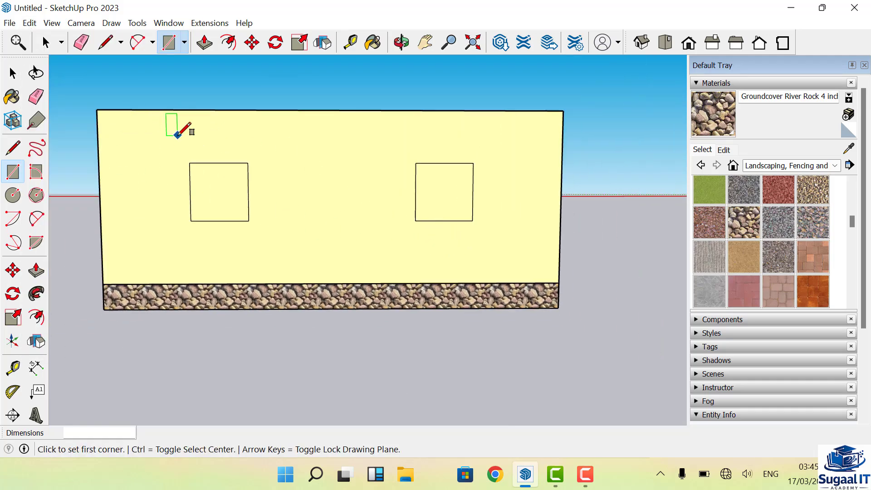
Push both window rectangles 0.20 m through the back wall to cut the openings
click(203, 44)
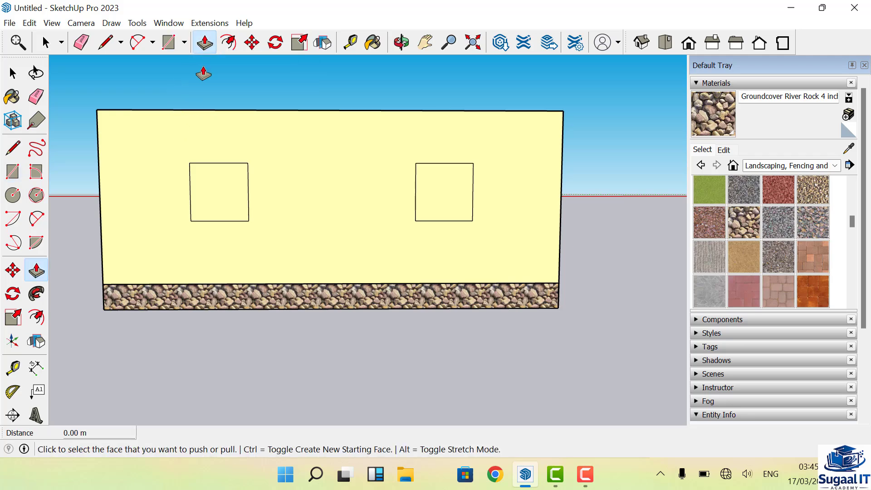
click(212, 192)
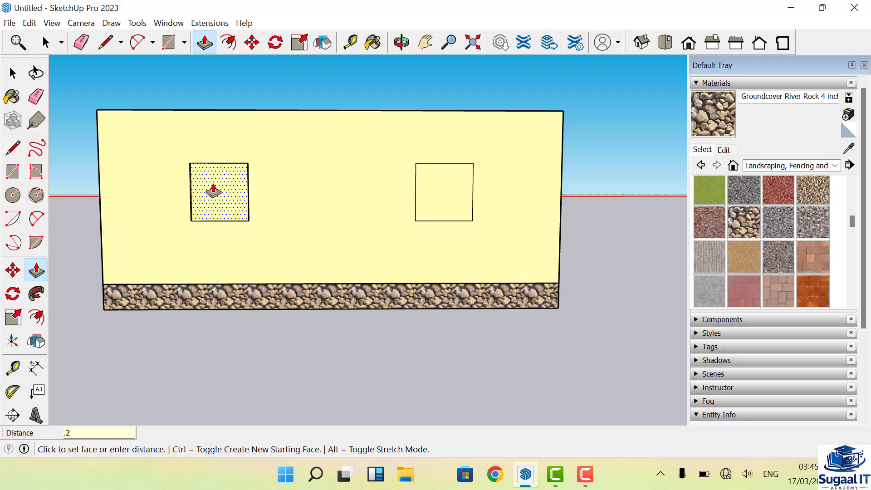
key(Return)
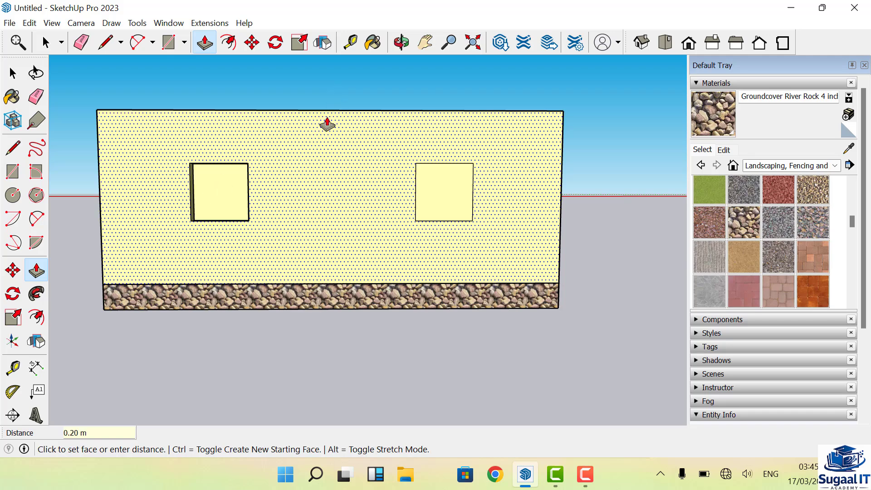
click(443, 202)
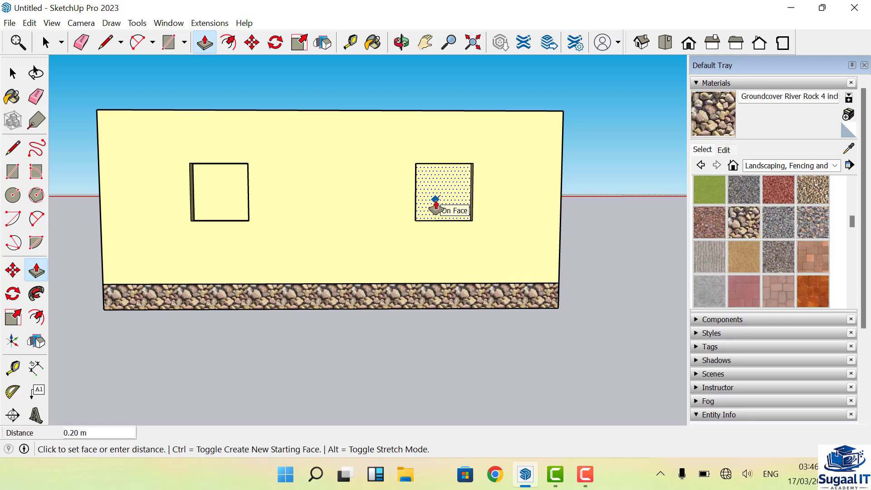
click(436, 205)
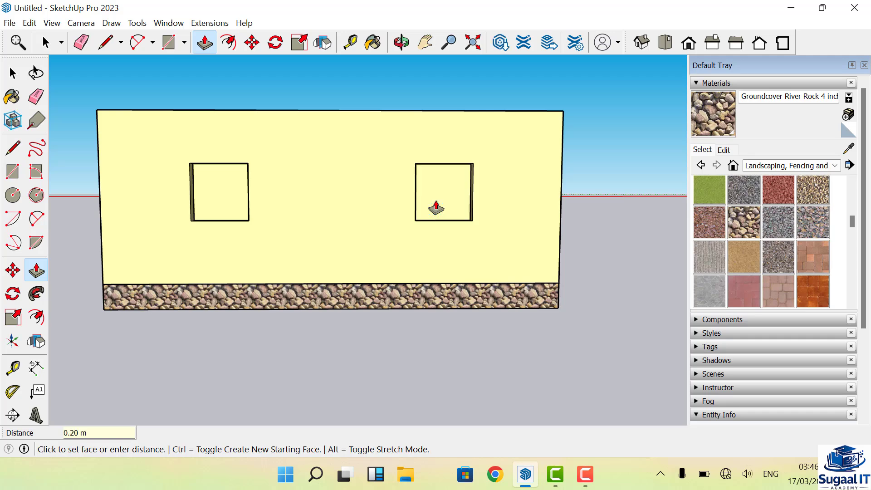
Examine the two new back wall window openings and the rooms behind them from above
click(401, 42)
mouse_move(307, 161)
mouse_down()
mouse_move(381, 219)
mouse_move(475, 229)
mouse_move(424, 219)
mouse_move(386, 183)
mouse_move(265, 171)
mouse_move(222, 187)
mouse_move(132, 263)
mouse_move(184, 240)
mouse_move(216, 204)
mouse_move(287, 272)
mouse_move(331, 258)
mouse_move(317, 244)
mouse_up()
key(e)
scroll(210, 262, up, 5)
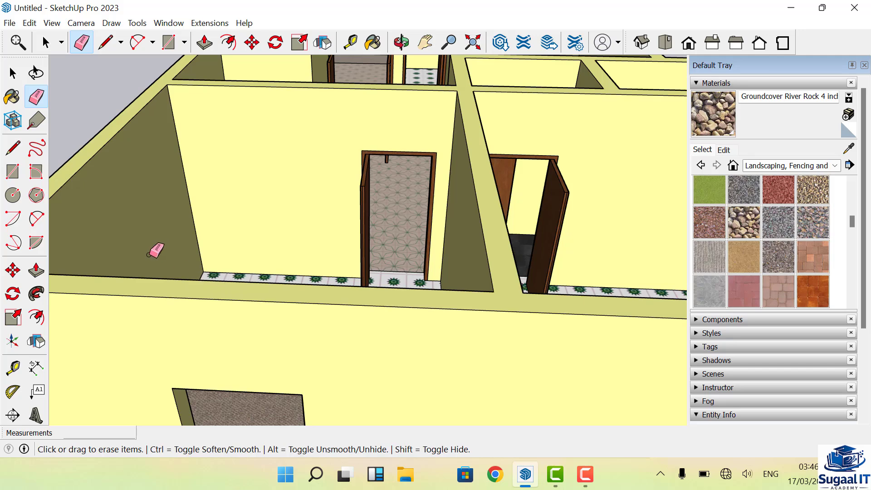
scroll(168, 254, down, 3)
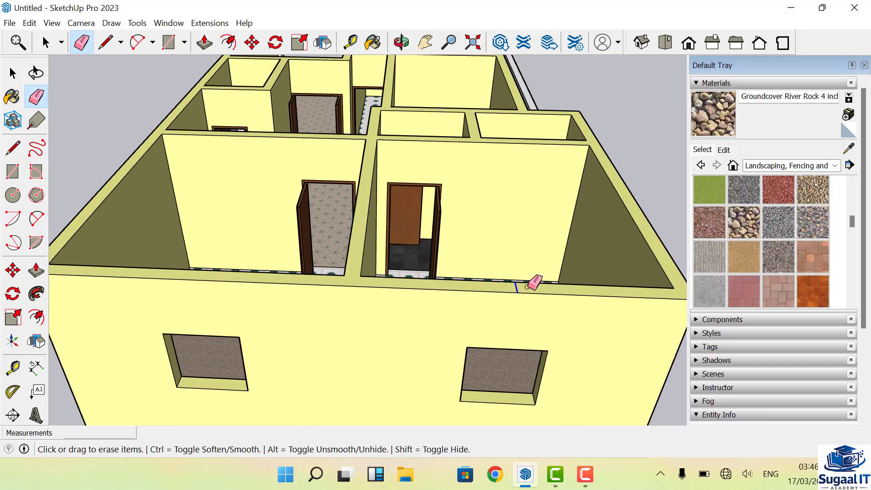
scroll(442, 219, down, 4)
scroll(439, 219, up, 3)
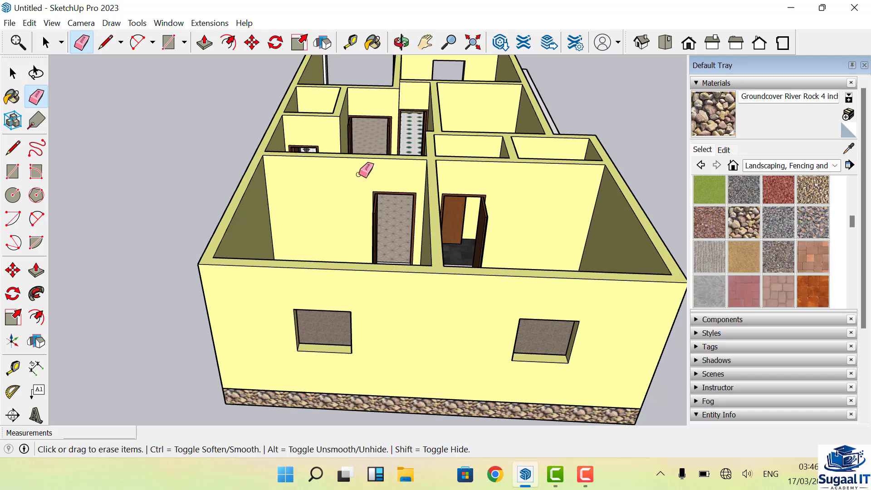
Draw a 0.20 m line across the top of the entrance room's inner wall, from the midpoint of the small room's edge
click(401, 42)
drag(258, 175, 543, 135)
scroll(543, 135, down, 2)
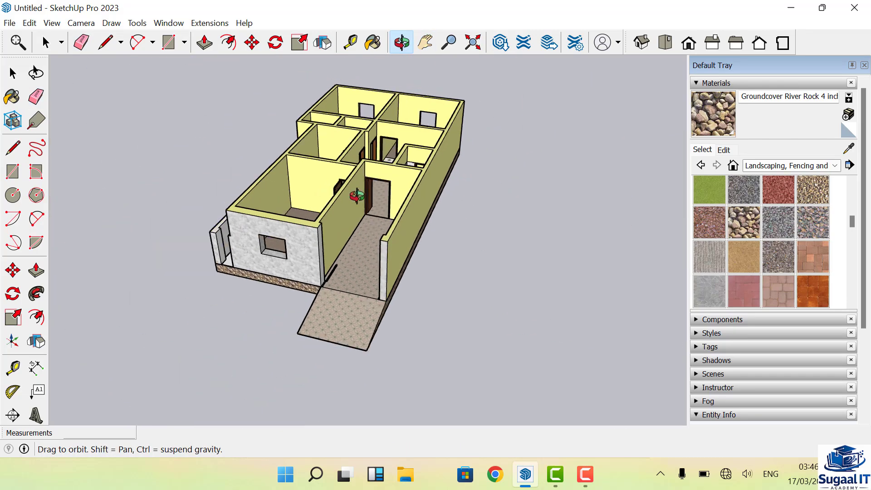
drag(357, 196, 431, 173)
scroll(413, 163, up, 4)
scroll(413, 163, up, 2)
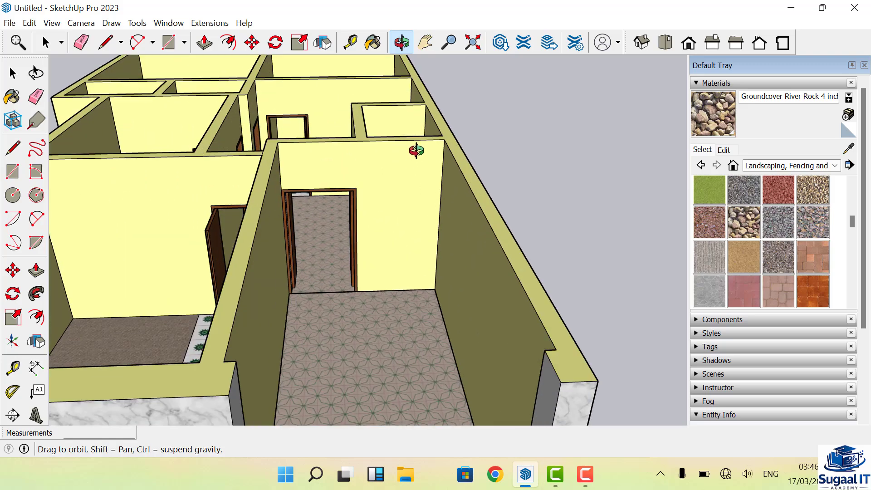
scroll(408, 129, up, 2)
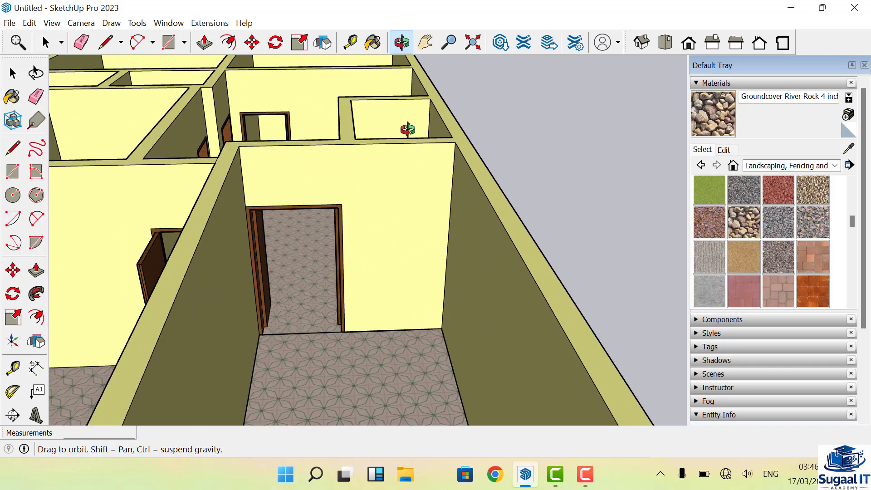
click(105, 42)
scroll(404, 134, up, 2)
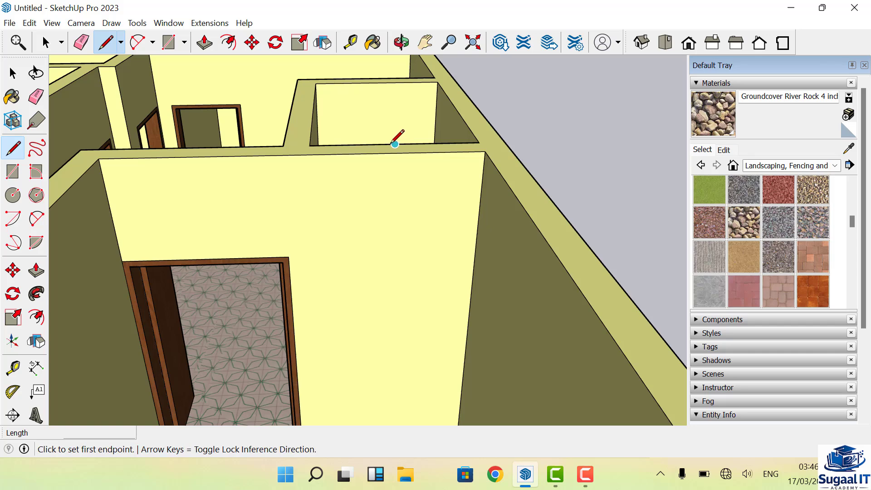
click(395, 144)
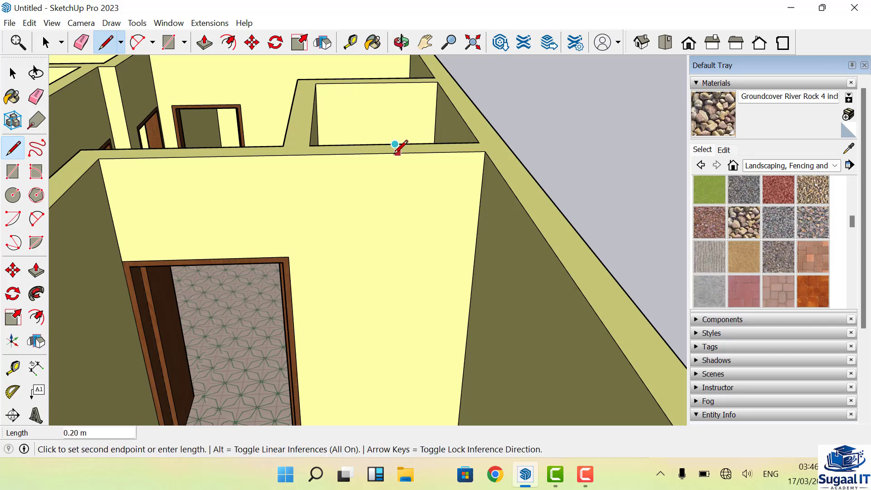
click(395, 154)
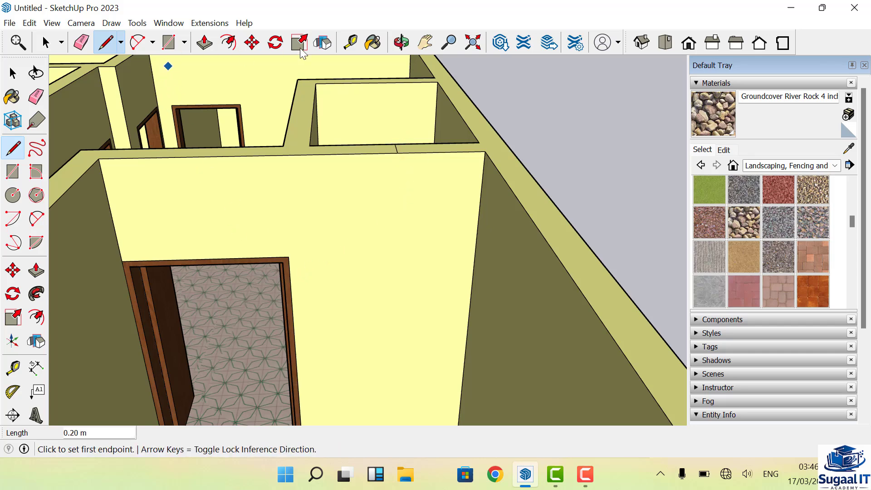
Place a vertical guide, offset from the door frame's side edge, through the short line's end on the inner wall
click(358, 46)
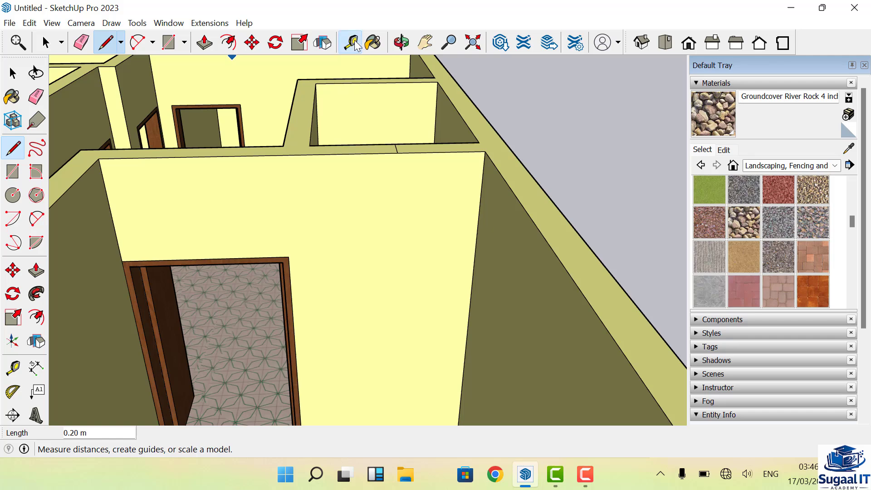
click(290, 274)
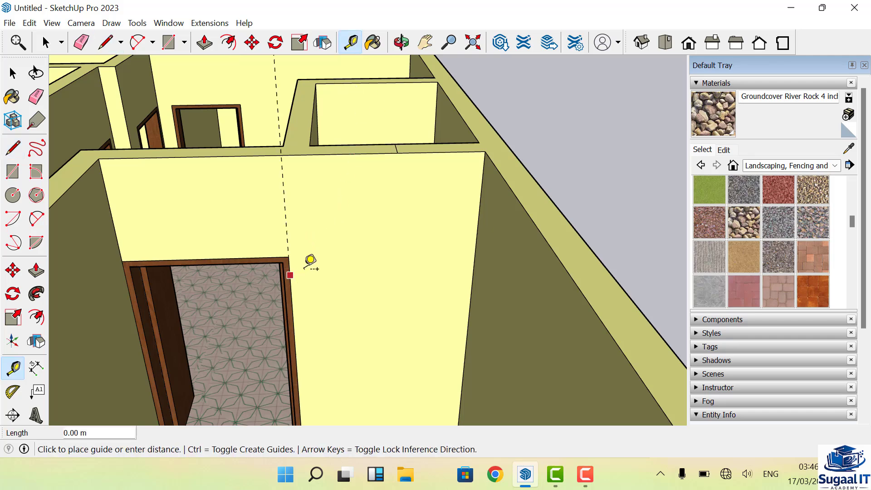
click(398, 152)
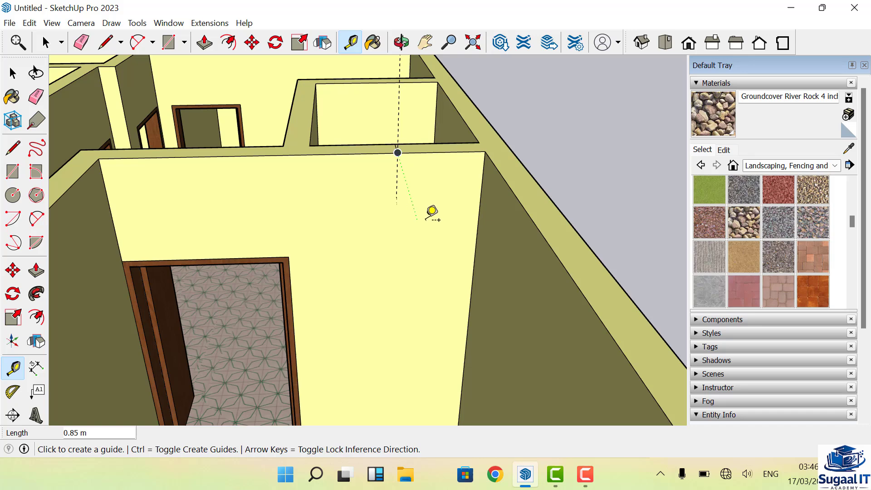
Place vertical guides 0.25 m to each side of the central guide on the inner wall beside the door
scroll(424, 209, up, 2)
click(381, 173)
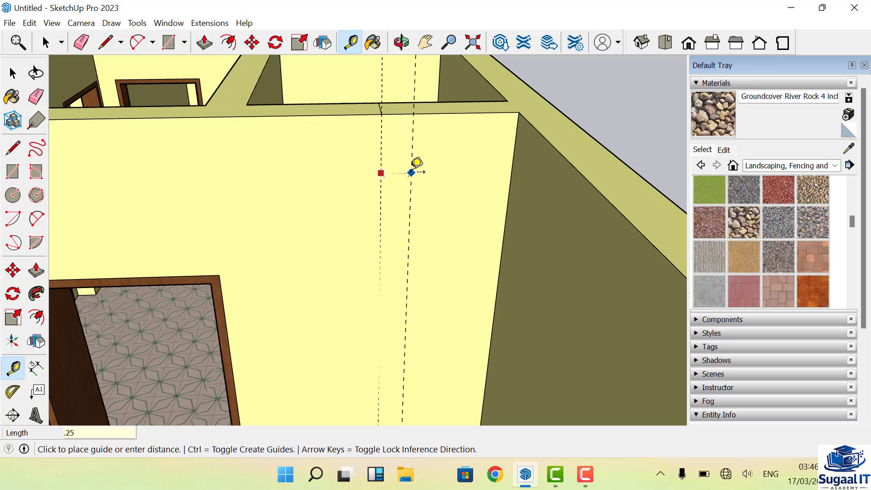
key(Return)
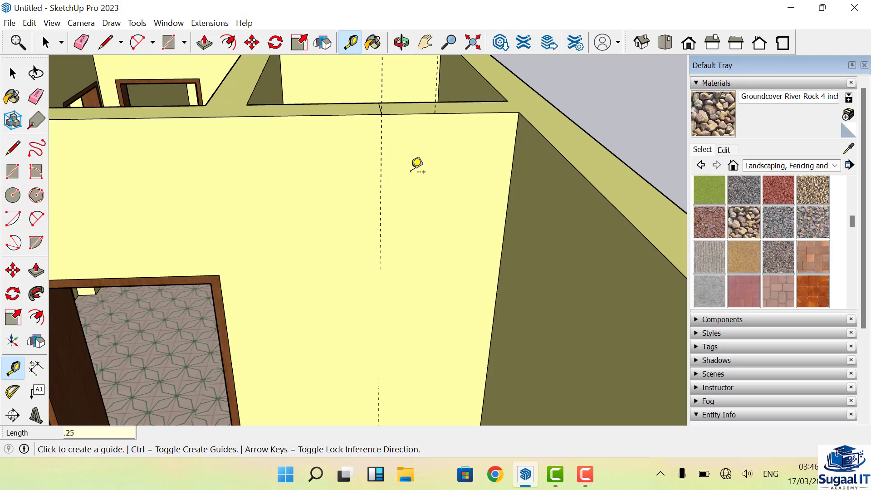
scroll(416, 166, up, 1)
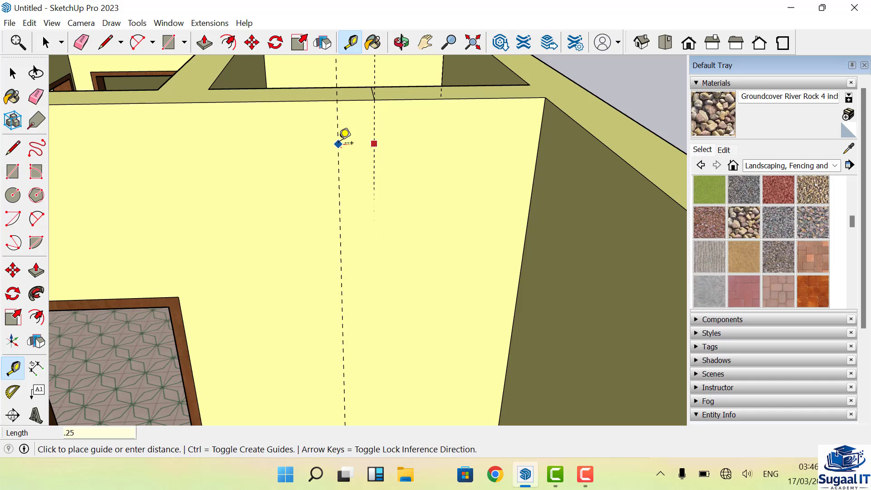
key(Return)
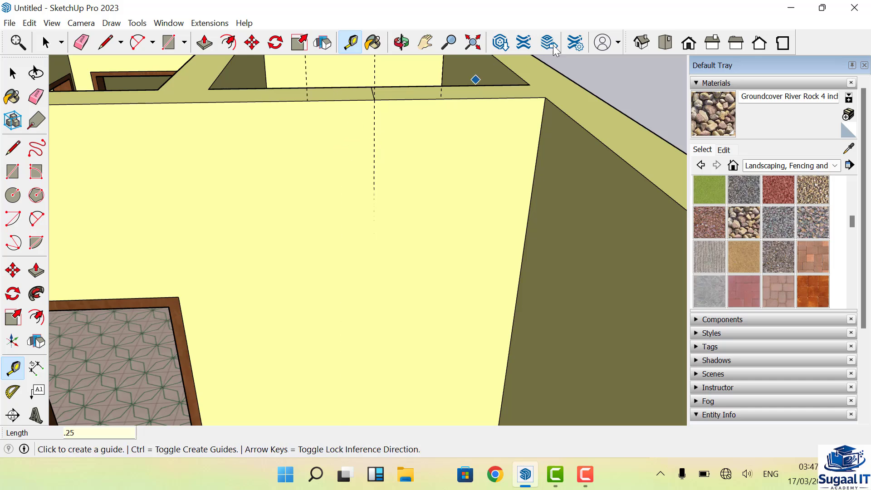
In front view, place horizontal guides on the inner wall at 2.1 m above the floor and 0.5 m below that guide
click(688, 42)
scroll(399, 168, up, 3)
scroll(490, 140, down, 3)
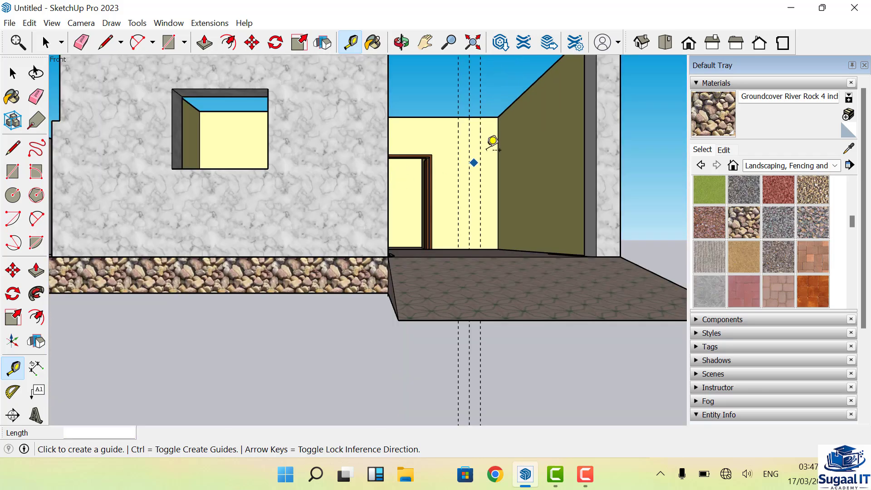
scroll(496, 142, up, 5)
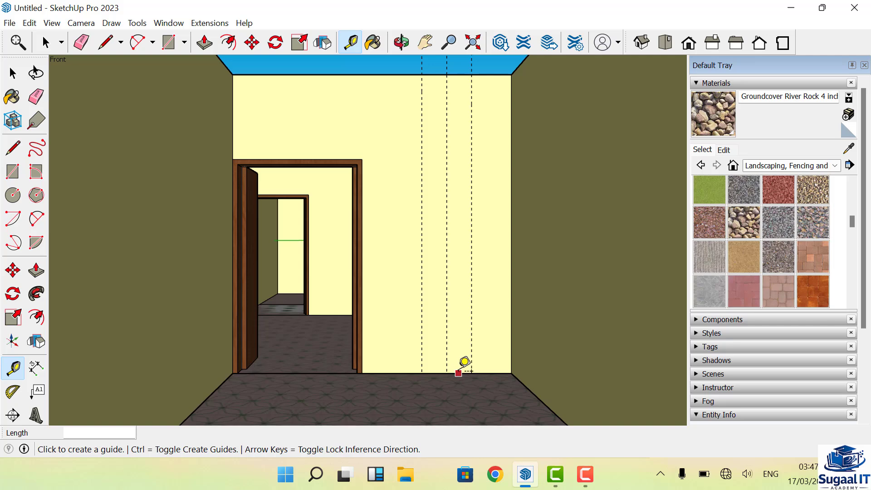
click(483, 373)
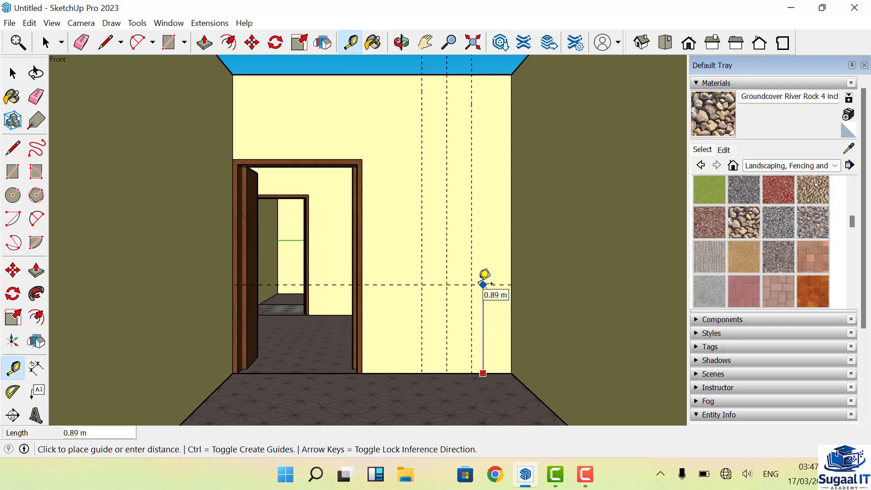
key(Return)
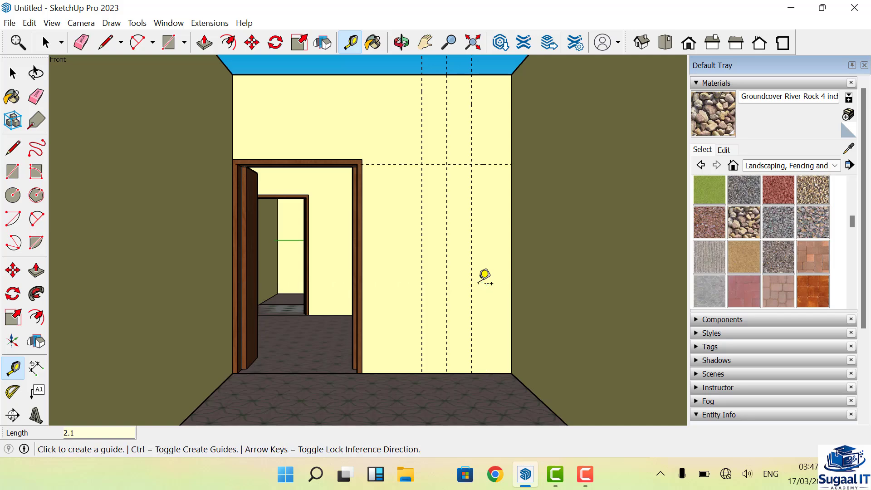
scroll(475, 146, up, 2)
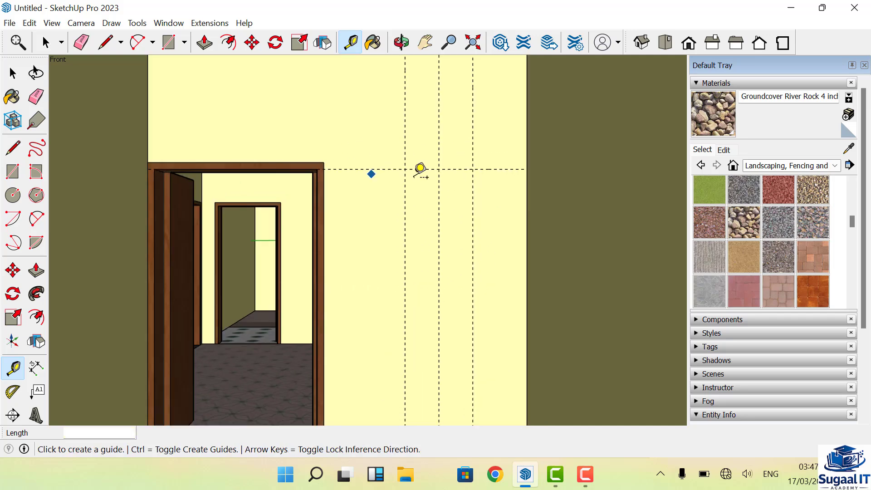
click(494, 169)
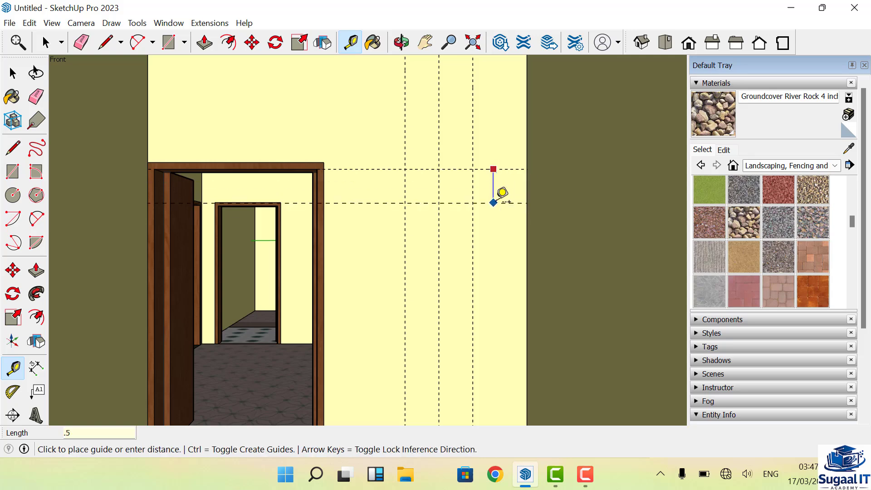
key(Return)
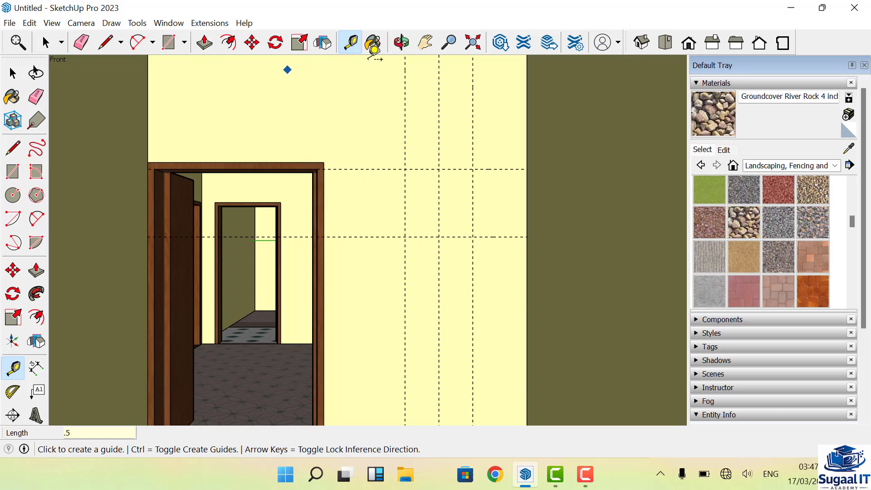
Draw a 0.50 m by 0.50 m window rectangle between the guide intersections beside the door, and delete all guides
click(168, 42)
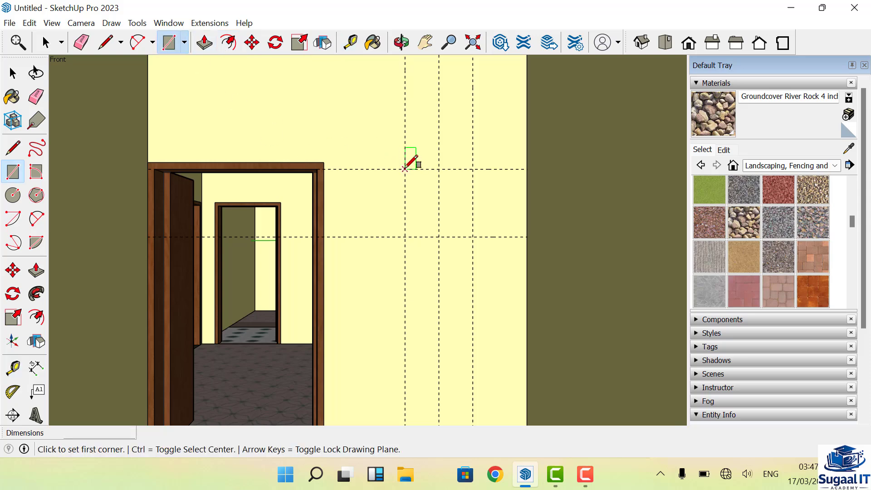
click(405, 169)
click(473, 237)
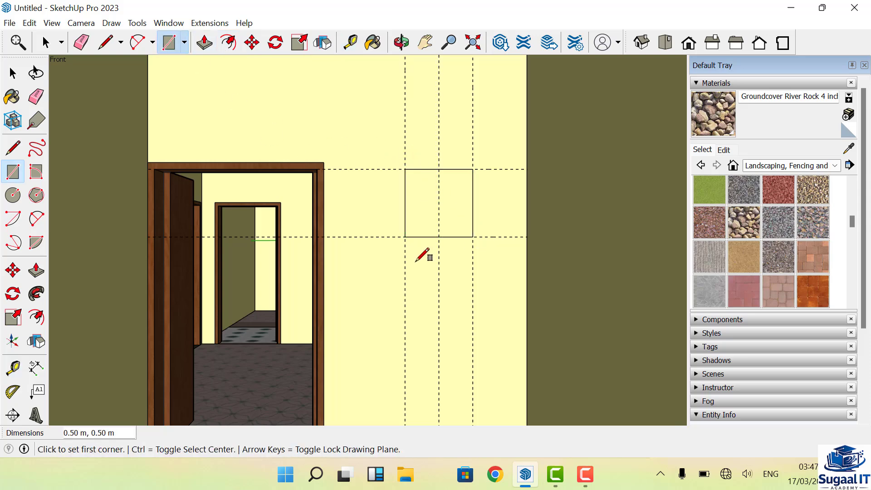
click(30, 22)
click(55, 139)
Push the small window rectangle 0.2 m through the inner wall to cut the opening
click(204, 43)
click(433, 200)
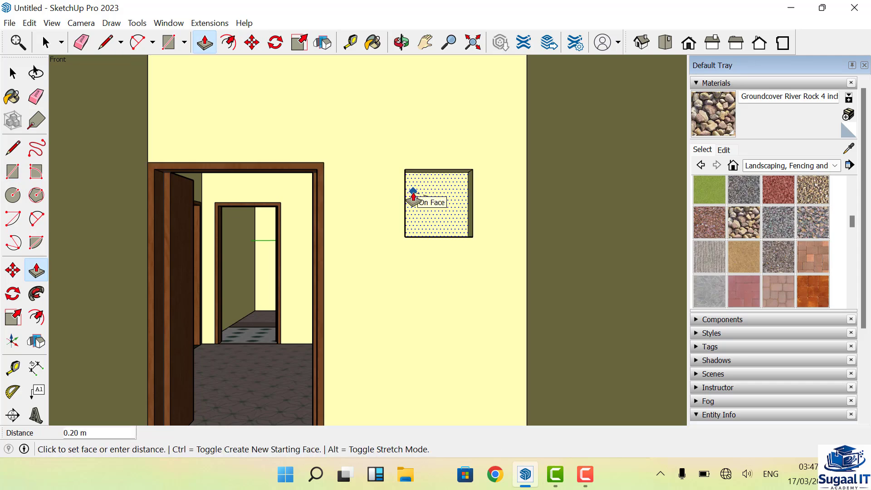
text(.2)
key(Return)
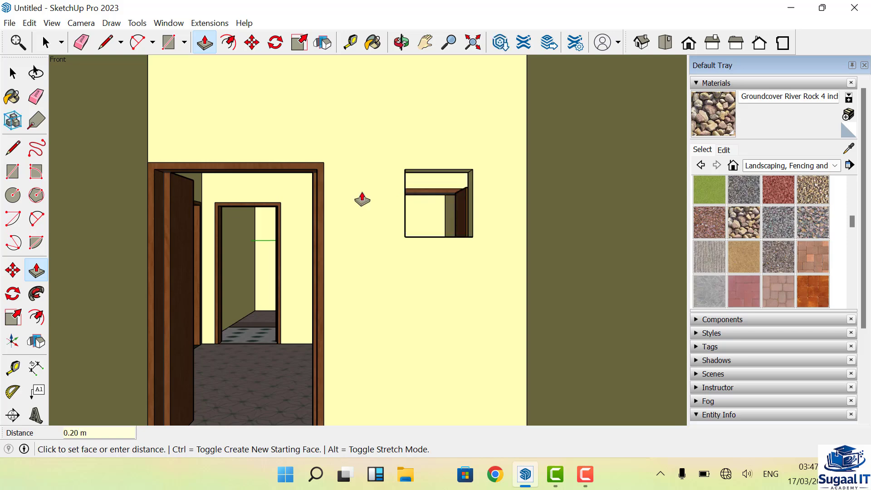
Erase the stray edge crossing the top of the inner wall between the door and the small window opening
click(401, 44)
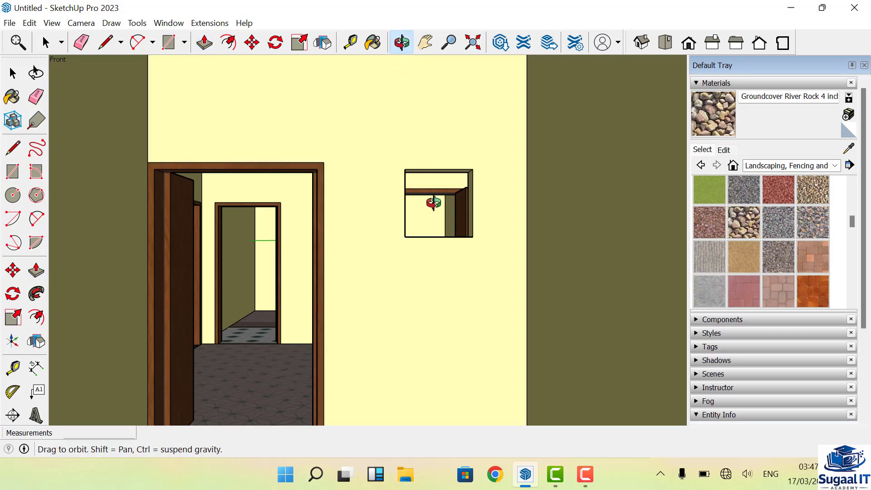
mouse_move(442, 225)
mouse_down()
mouse_move(435, 280)
mouse_move(535, 296)
mouse_move(575, 282)
mouse_move(386, 300)
mouse_up()
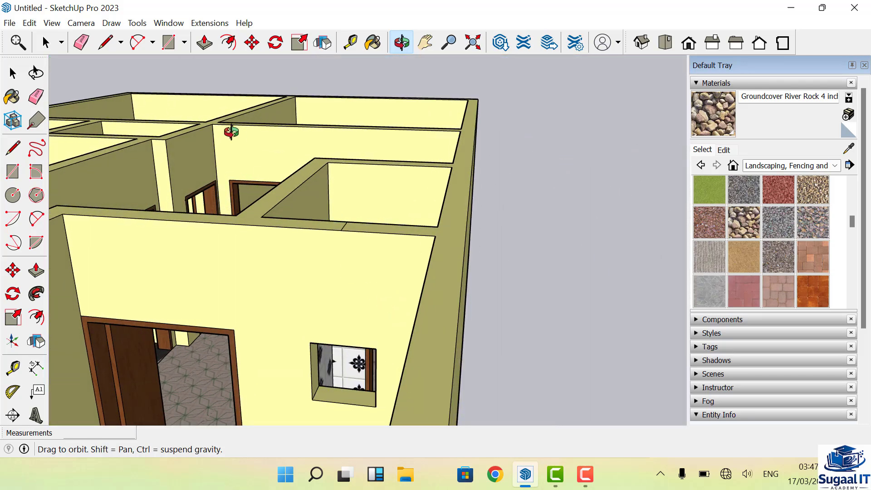
click(81, 43)
scroll(343, 229, up, 2)
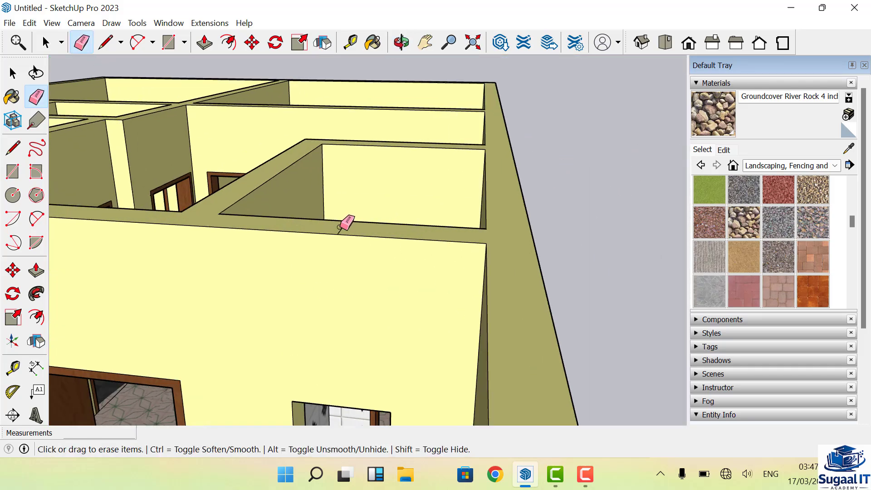
scroll(370, 200, down, 4)
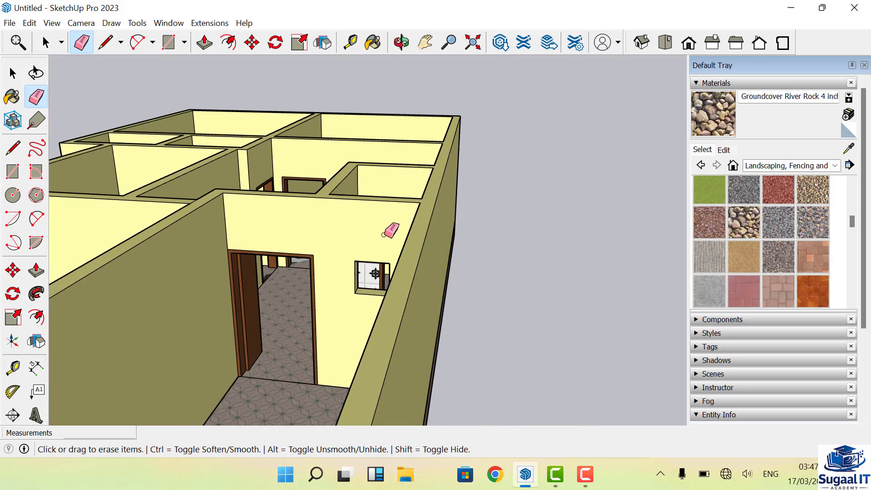
Examine the whole house from the front and the long side, checking the window openings and the small rooms along the side wall
click(401, 42)
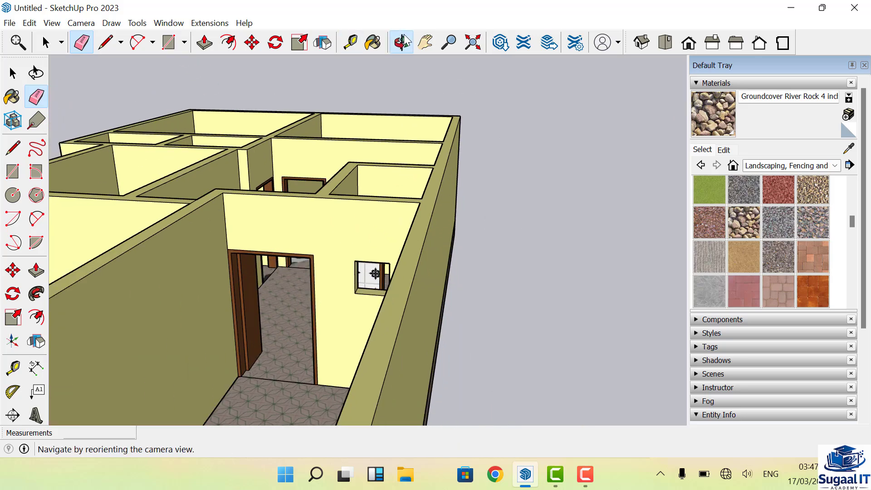
drag(435, 97, 482, 133)
scroll(342, 191, down, 5)
drag(326, 197, 486, 221)
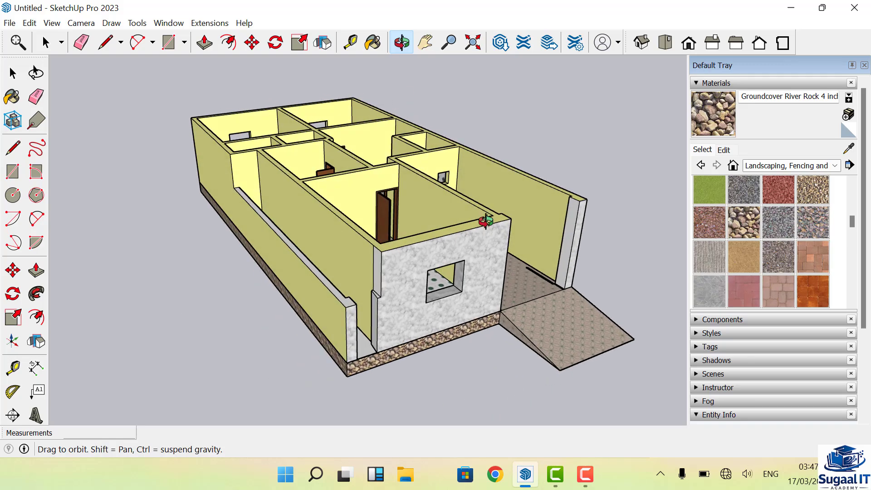
drag(400, 269, 499, 274)
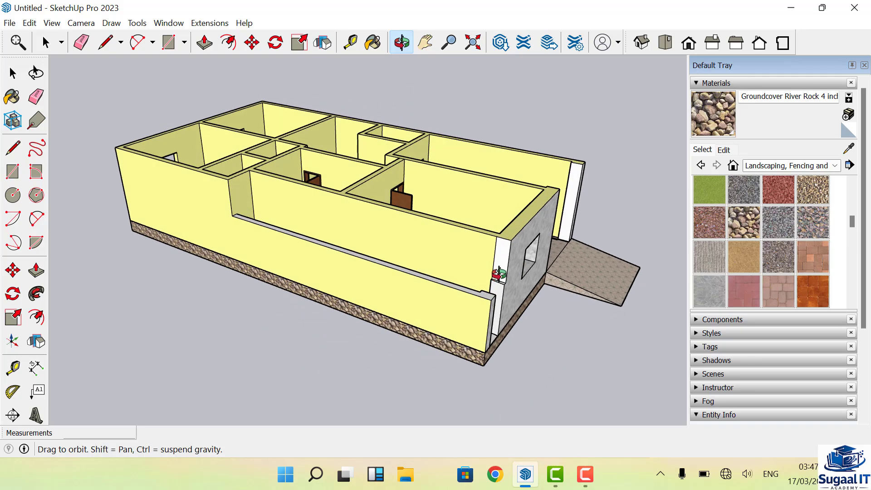
drag(568, 252, 462, 267)
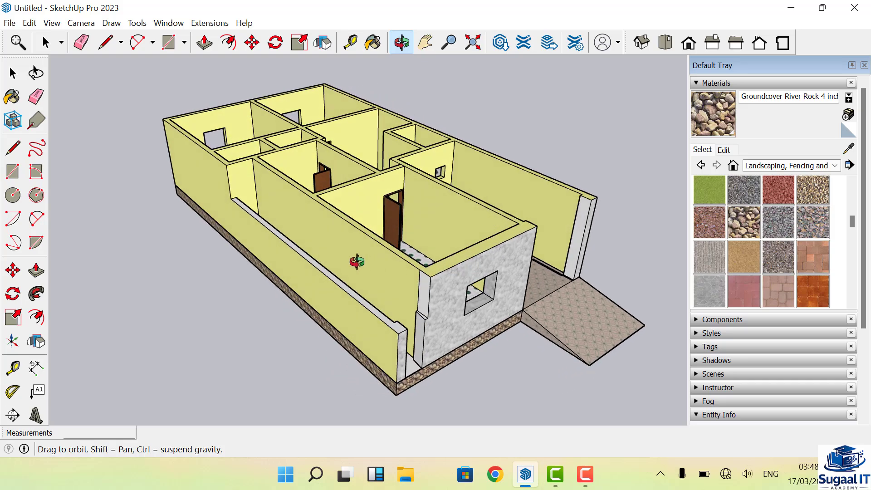
drag(346, 246, 556, 261)
scroll(327, 213, up, 3)
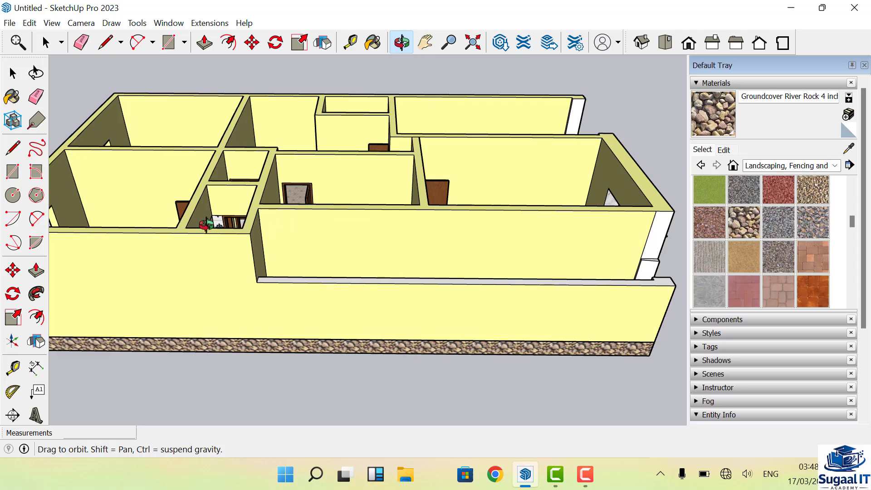
drag(254, 245, 164, 234)
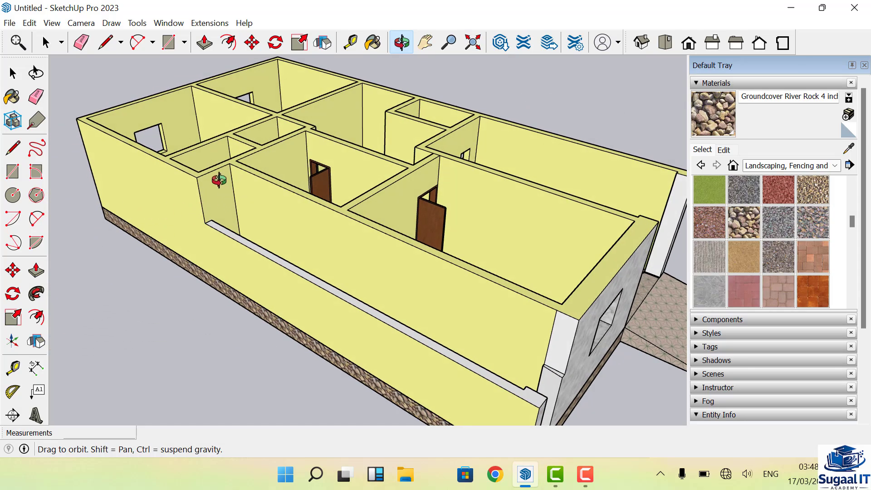
drag(238, 207, 346, 175)
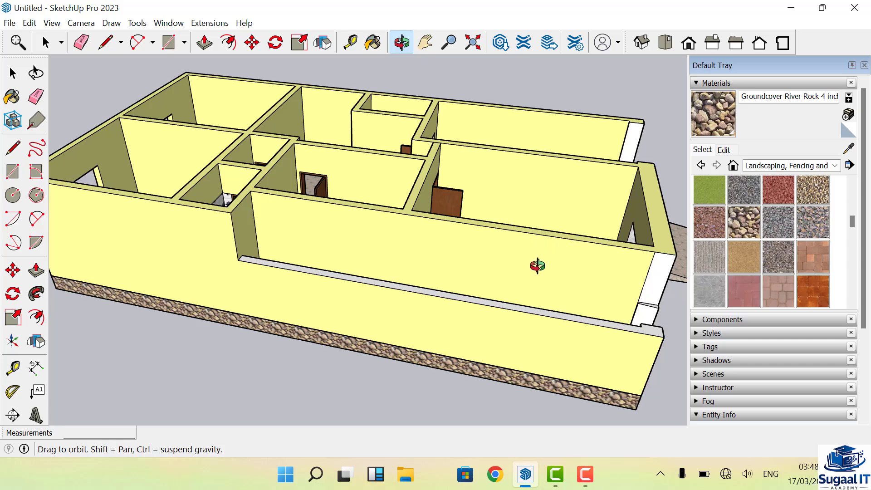
drag(537, 265, 322, 226)
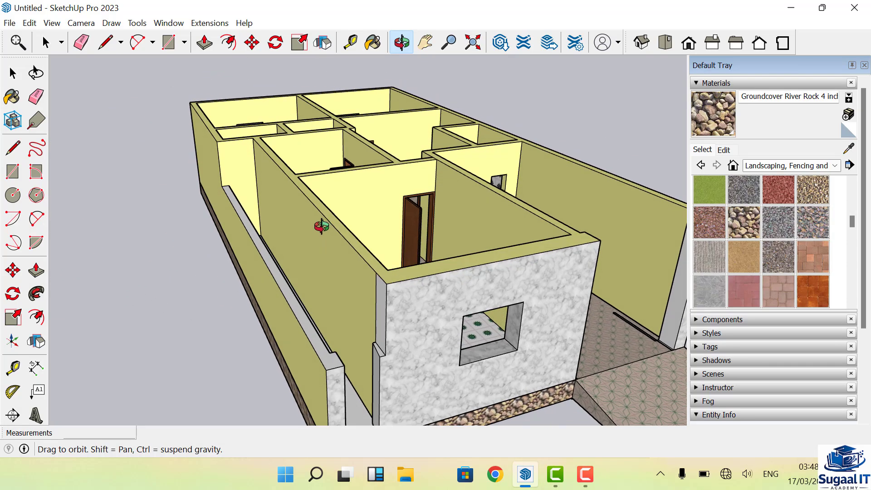